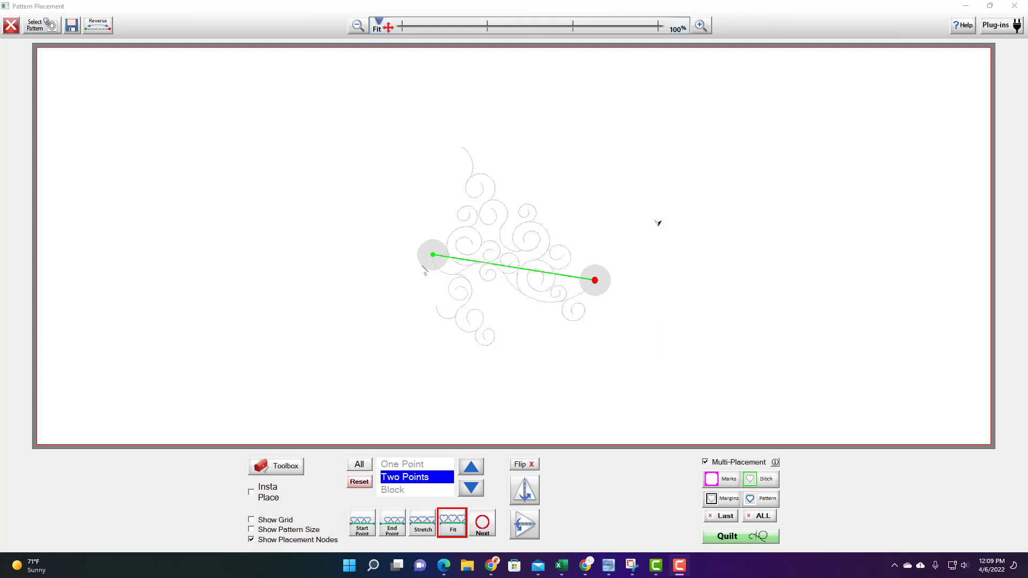
- Turn off Multi-Placement and, after trying other placement methods, choose Two Points from the full set of placement methods
click(705, 463)
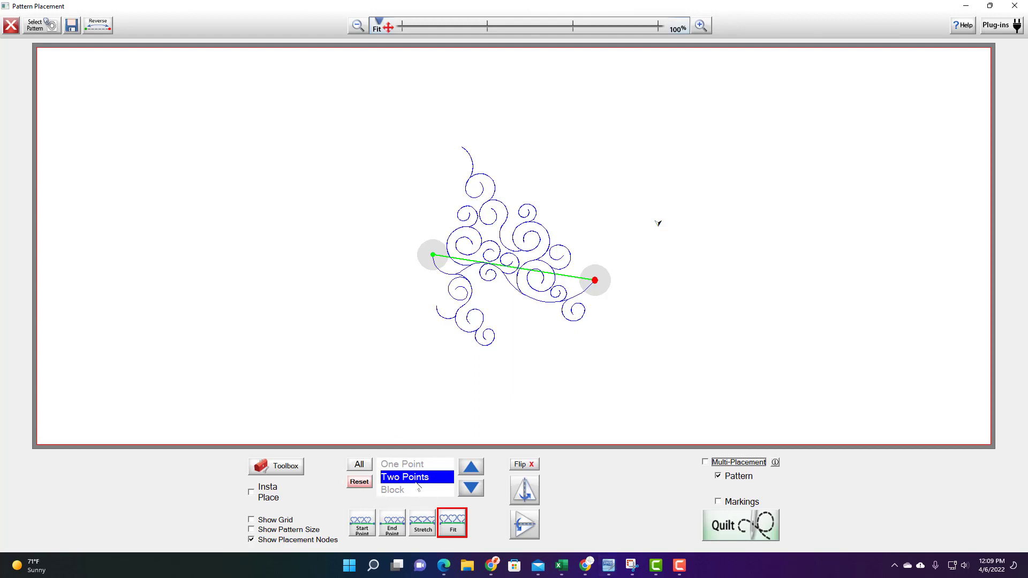
click(471, 468)
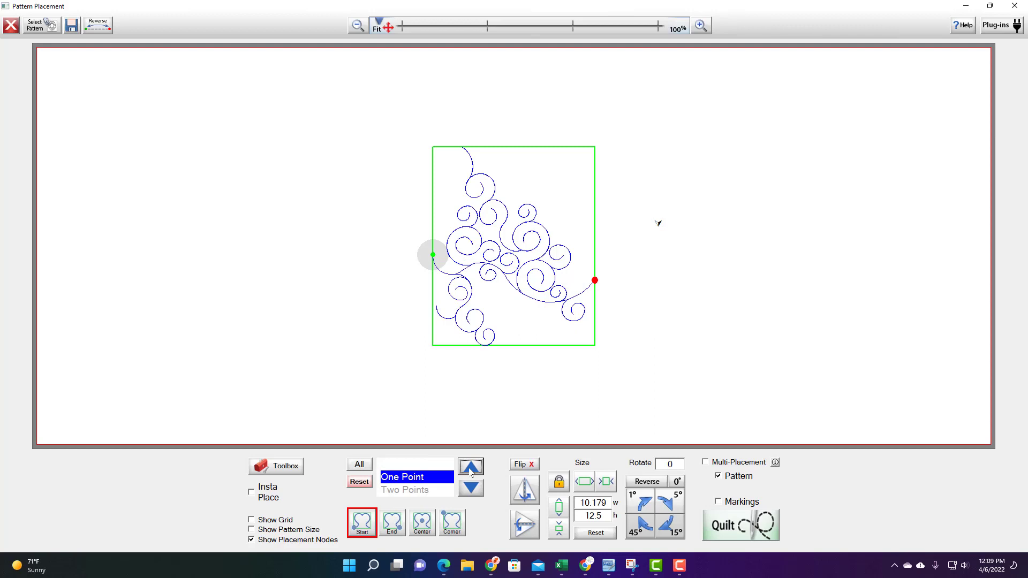
click(470, 486)
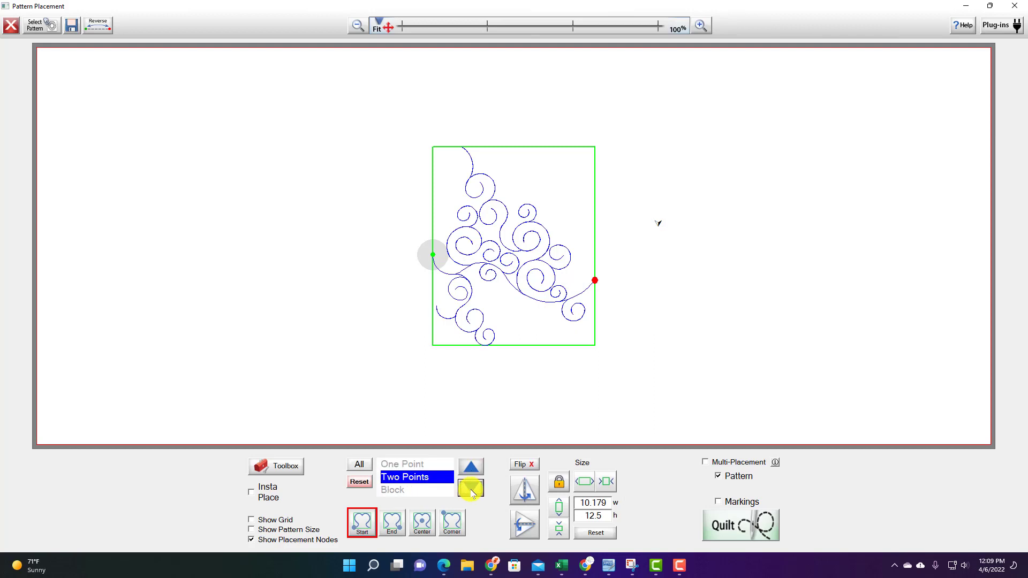
click(389, 486)
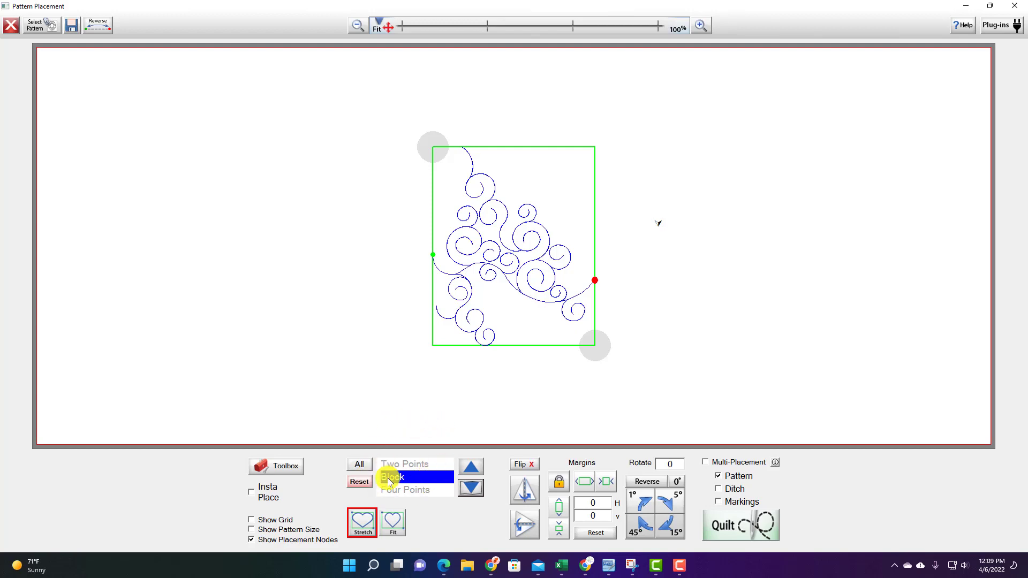
click(360, 465)
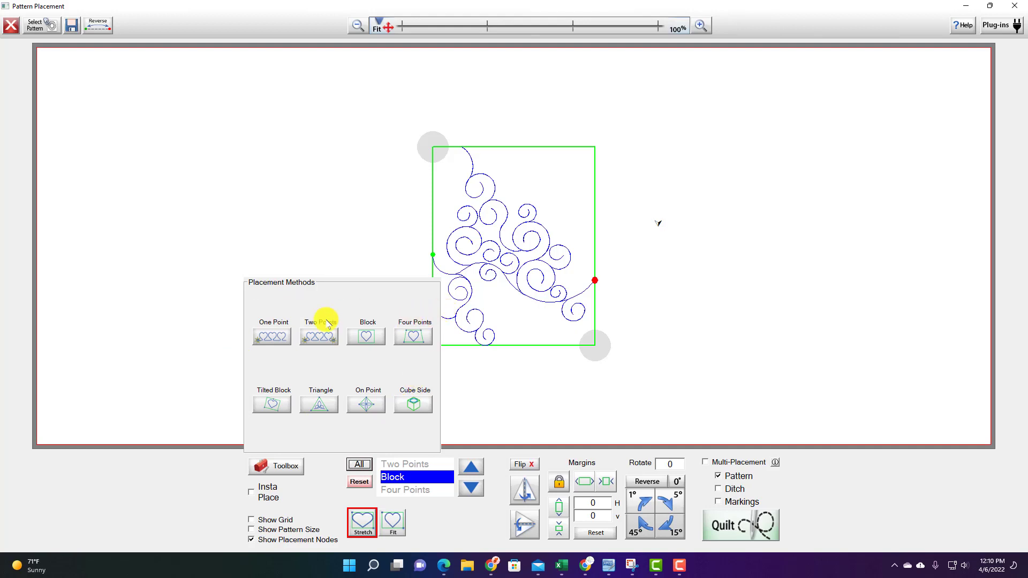
click(318, 337)
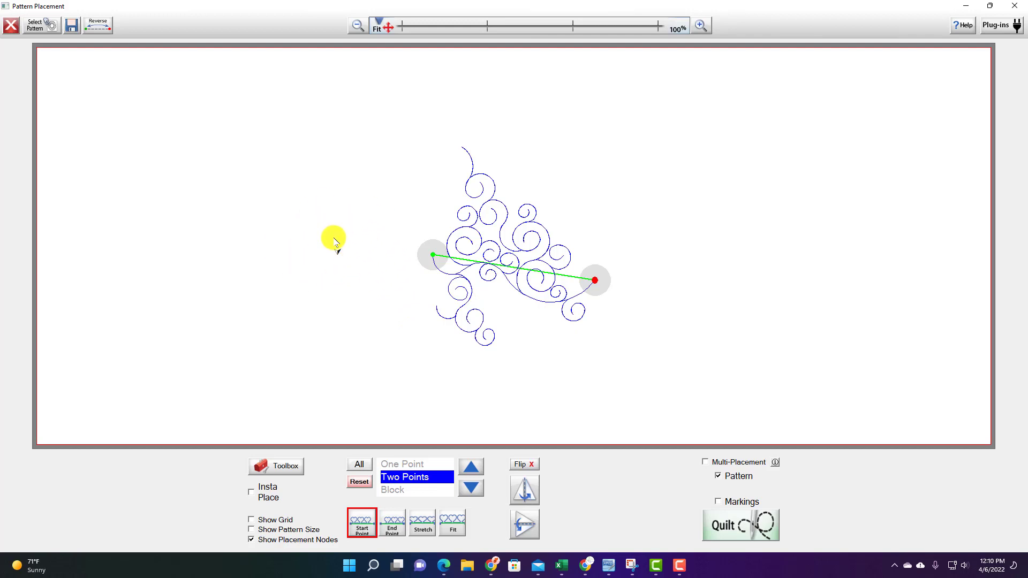
- Move the pattern's start point toward the left side of the quilting area and swing its end point around it to several angles
click(431, 258)
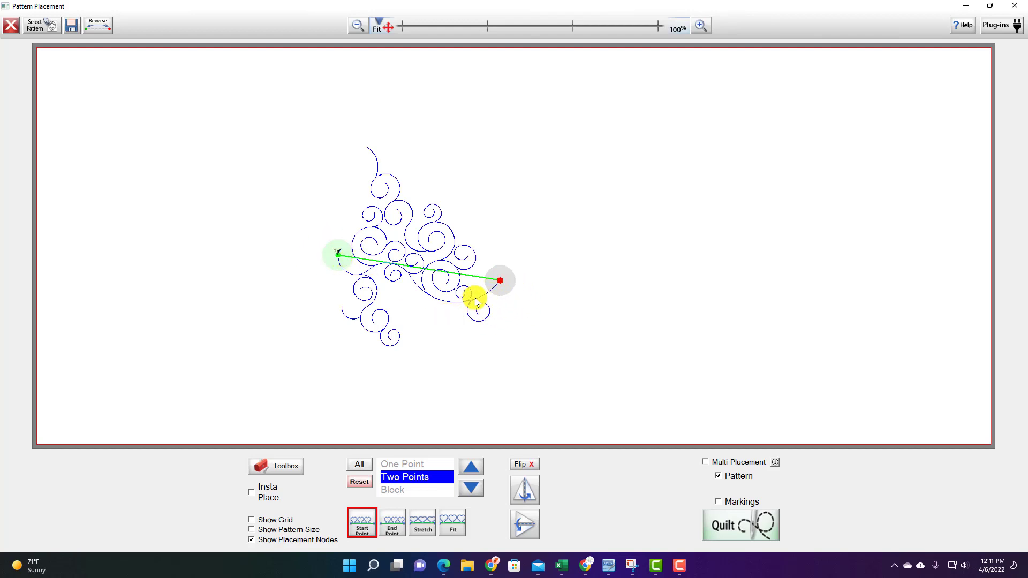
click(507, 279)
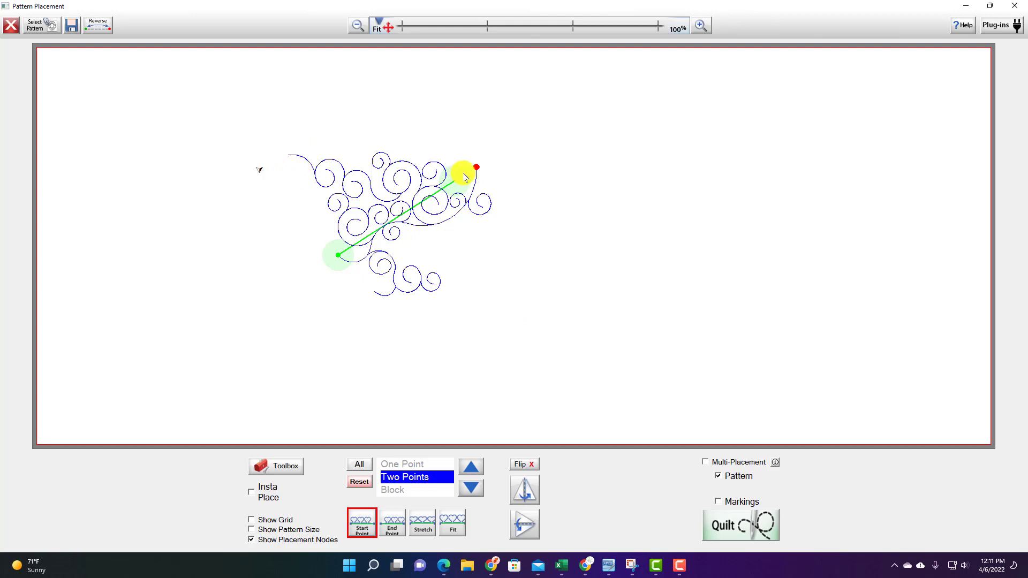
click(462, 172)
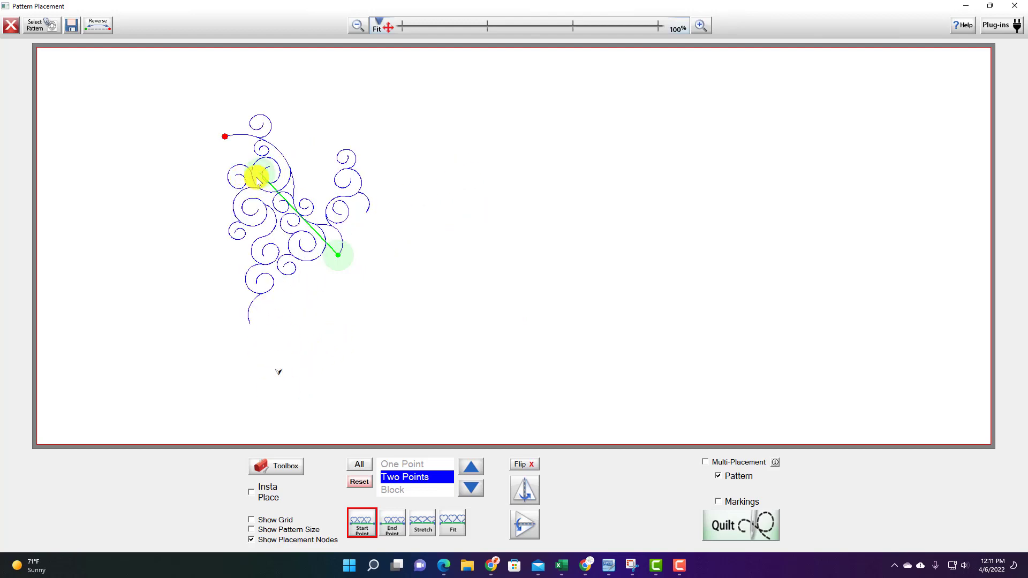
click(257, 177)
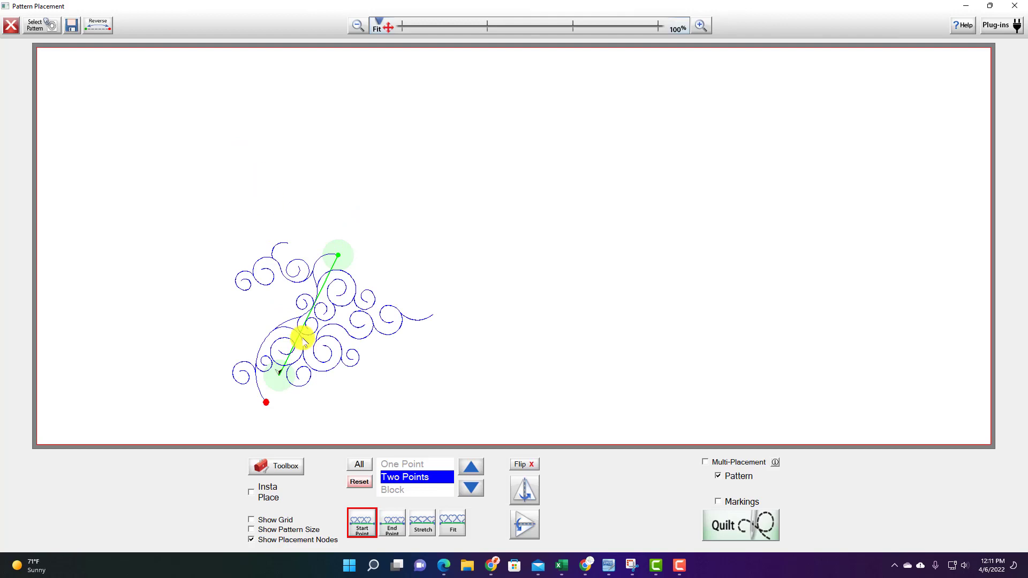
click(501, 299)
click(283, 387)
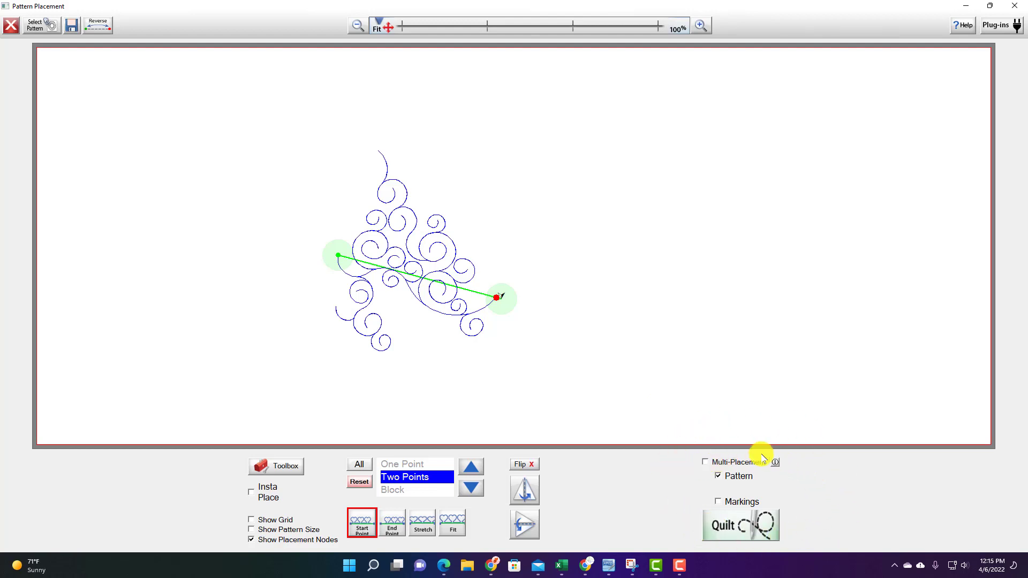
- With Multi-Placement enabled, angle the pattern up and rightward from the area's left side, capture it as the first copy, and accept placing it again
click(704, 463)
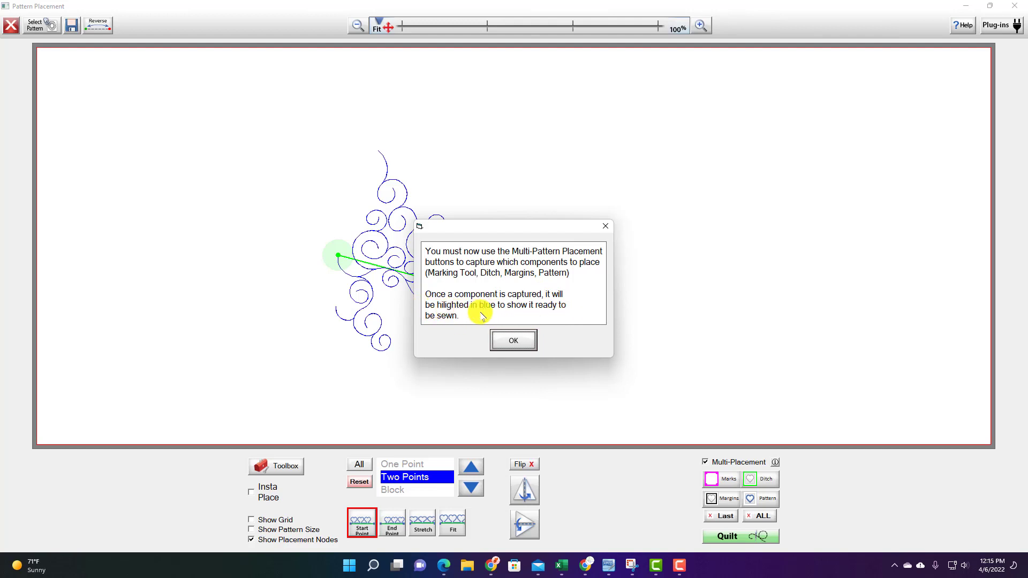
click(516, 343)
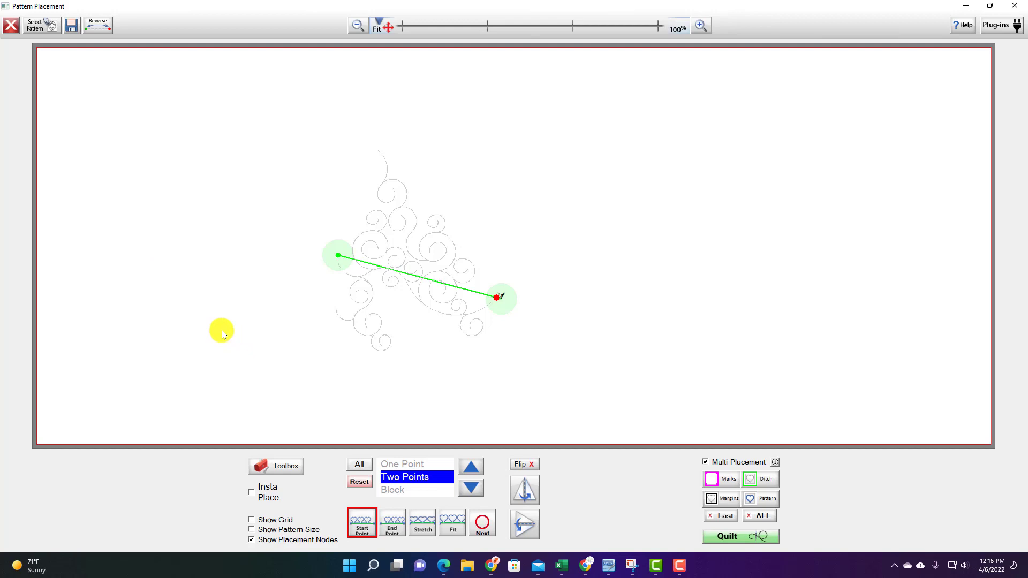
click(169, 267)
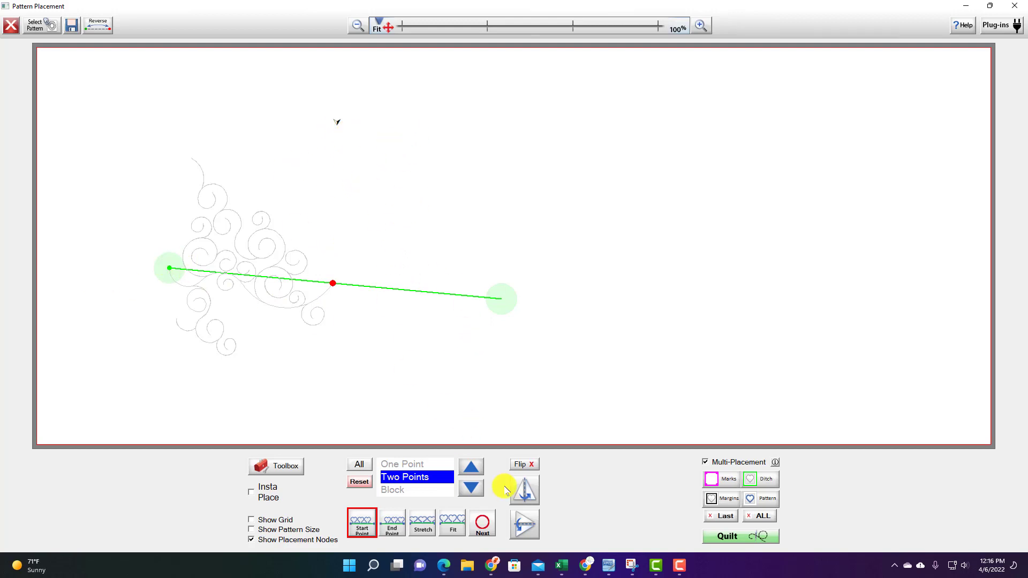
click(505, 301)
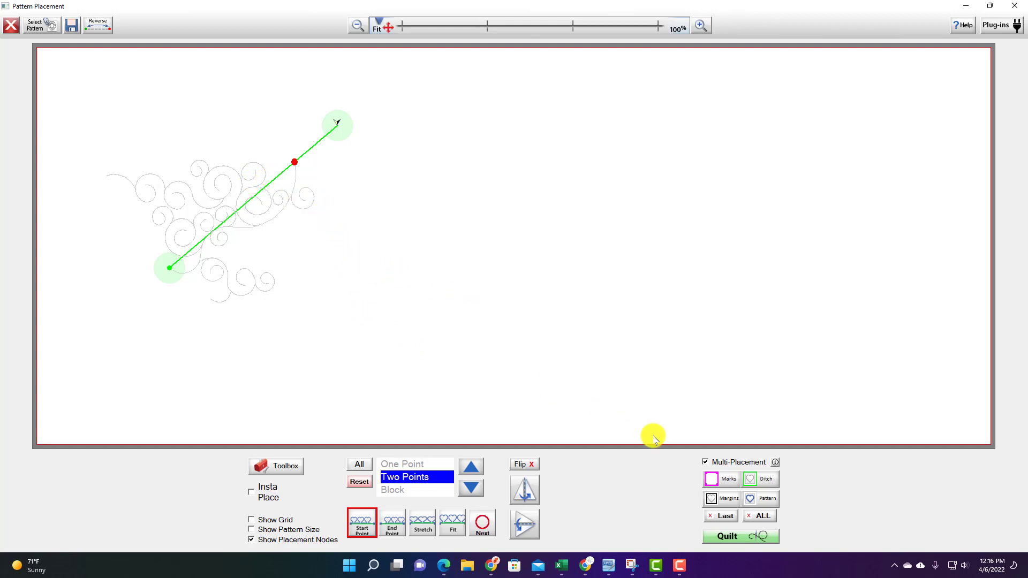
click(767, 501)
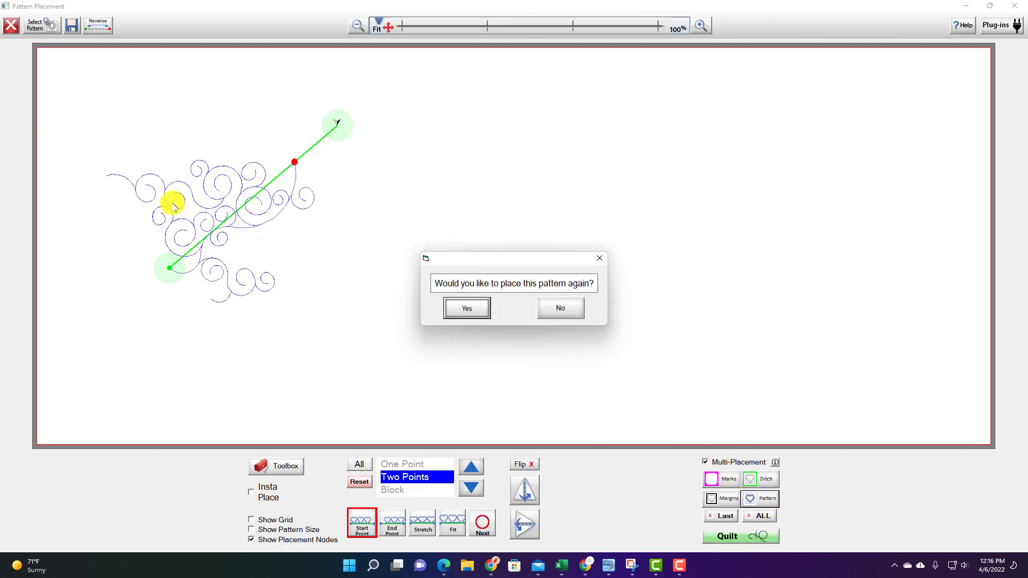
click(483, 313)
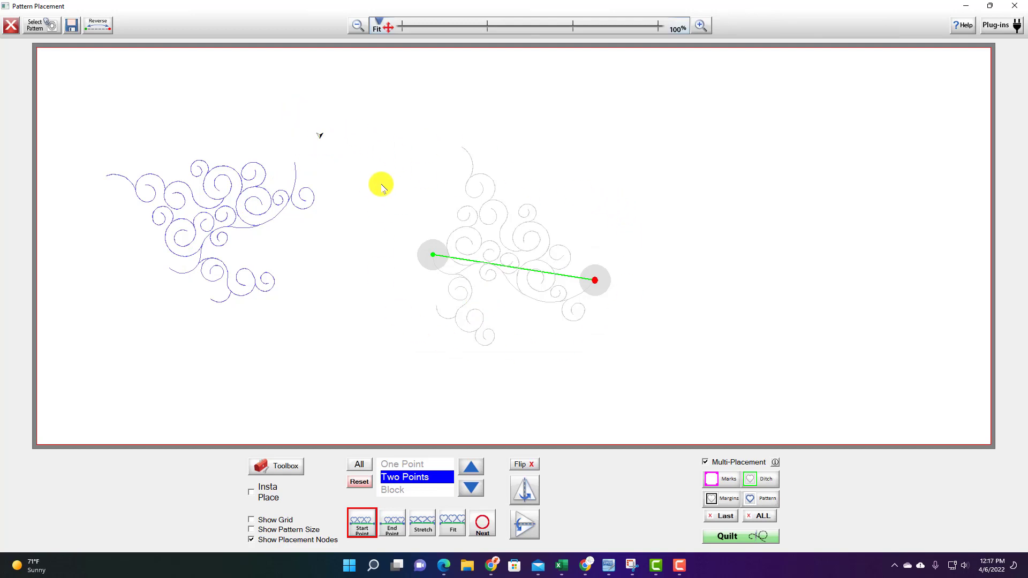
- Position the second copy running steeply downward, with its start above and right of the first copy, then capture it and accept another placement
click(437, 260)
click(412, 273)
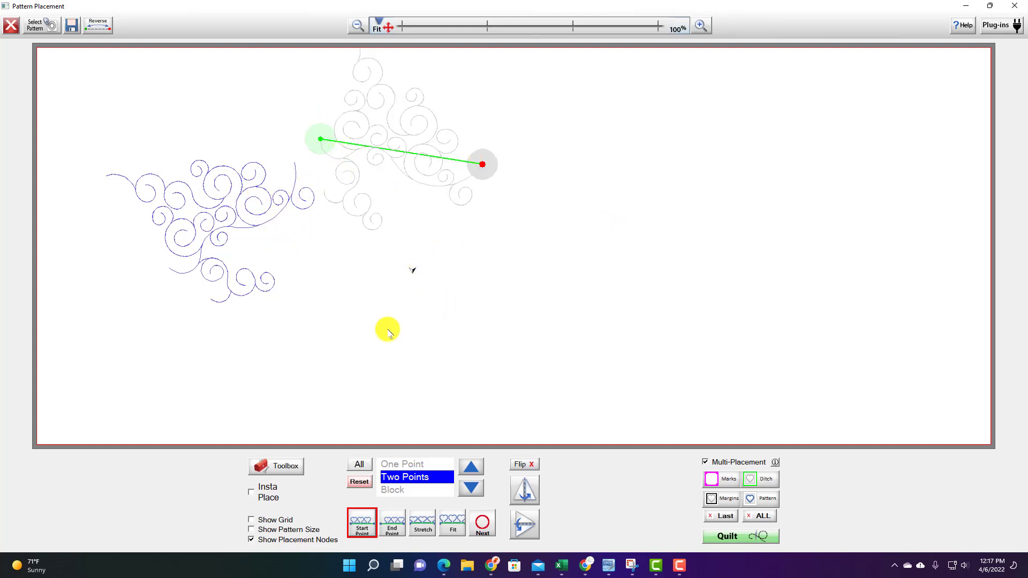
click(488, 171)
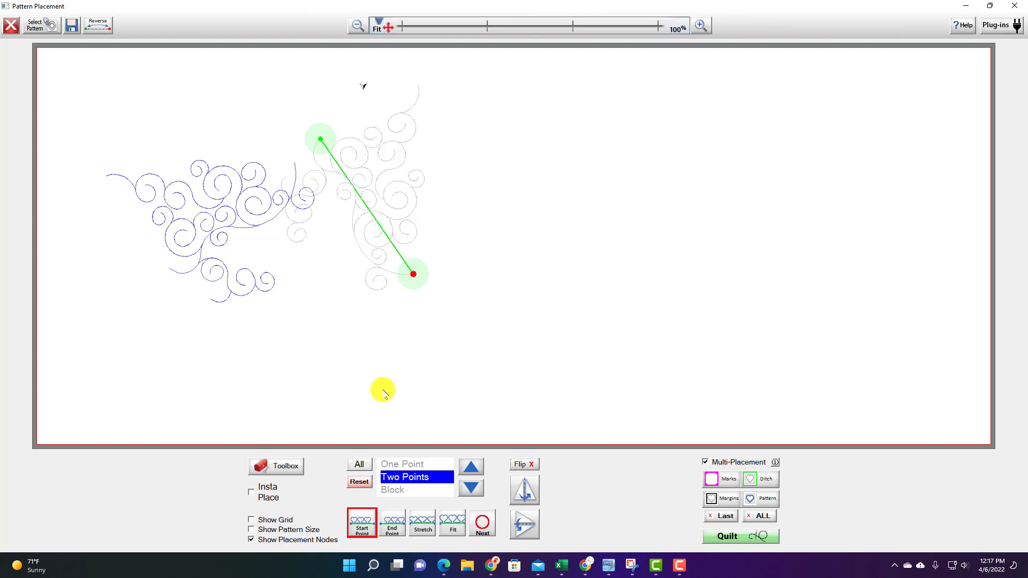
click(332, 138)
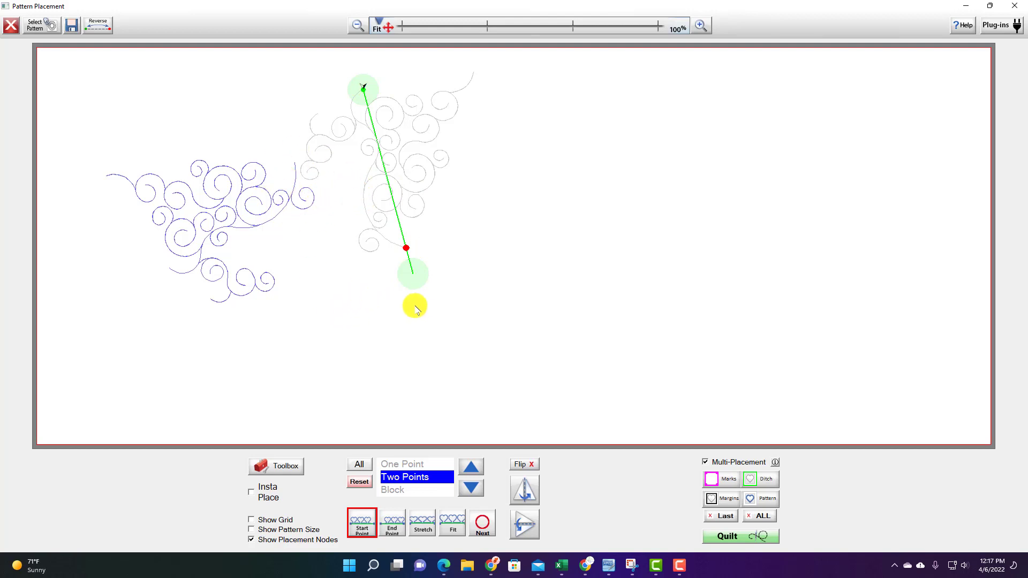
click(768, 499)
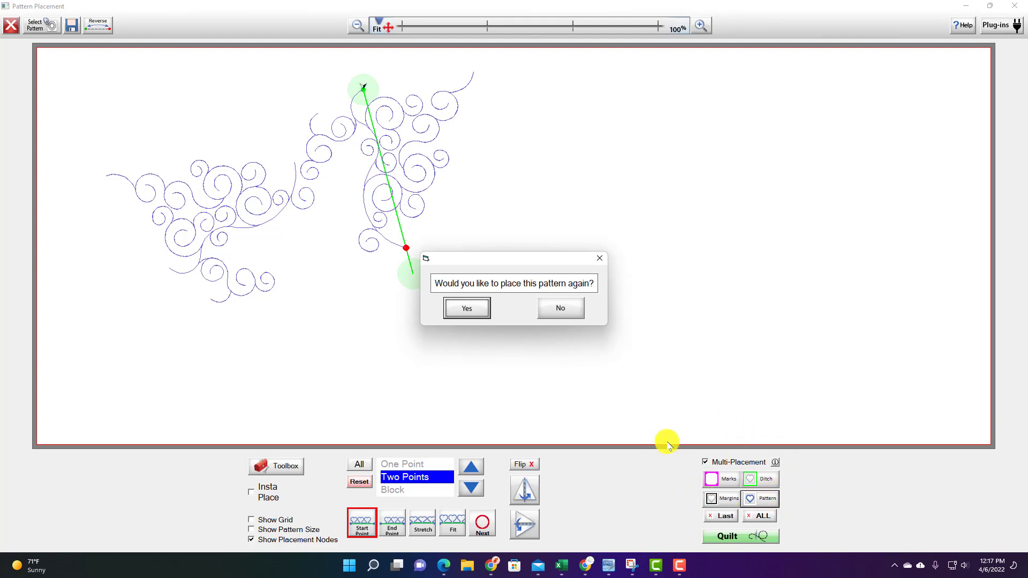
click(463, 307)
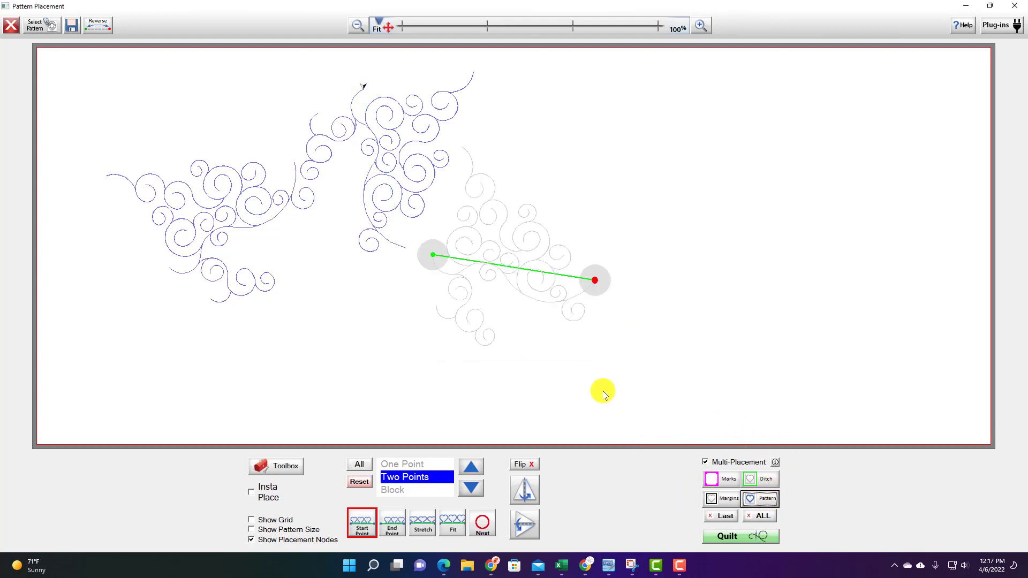
- Position the third copy nearly horizontally with its start beside the second copy's lower end, capture it, and decline another placement
click(424, 253)
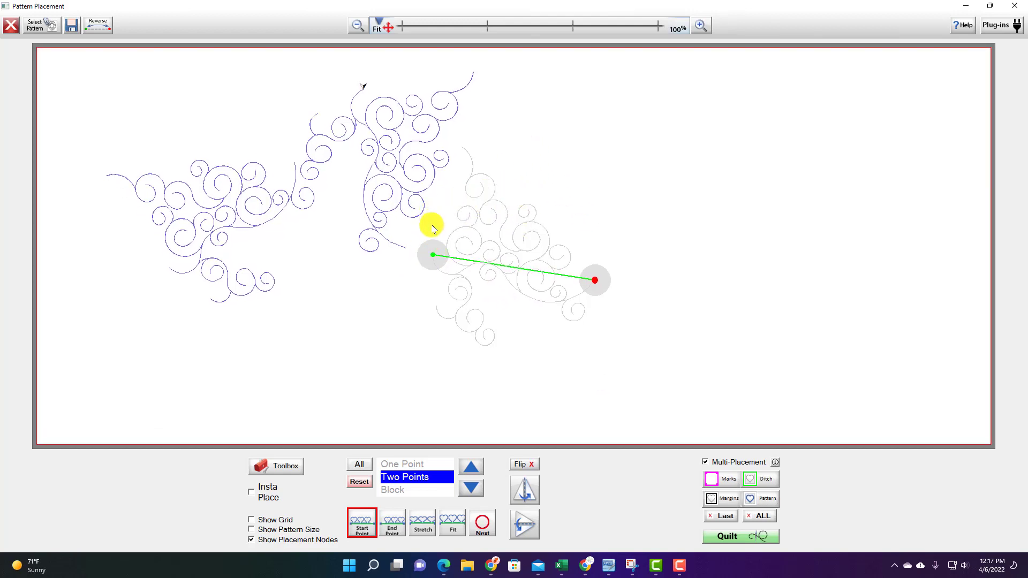
click(428, 255)
click(424, 253)
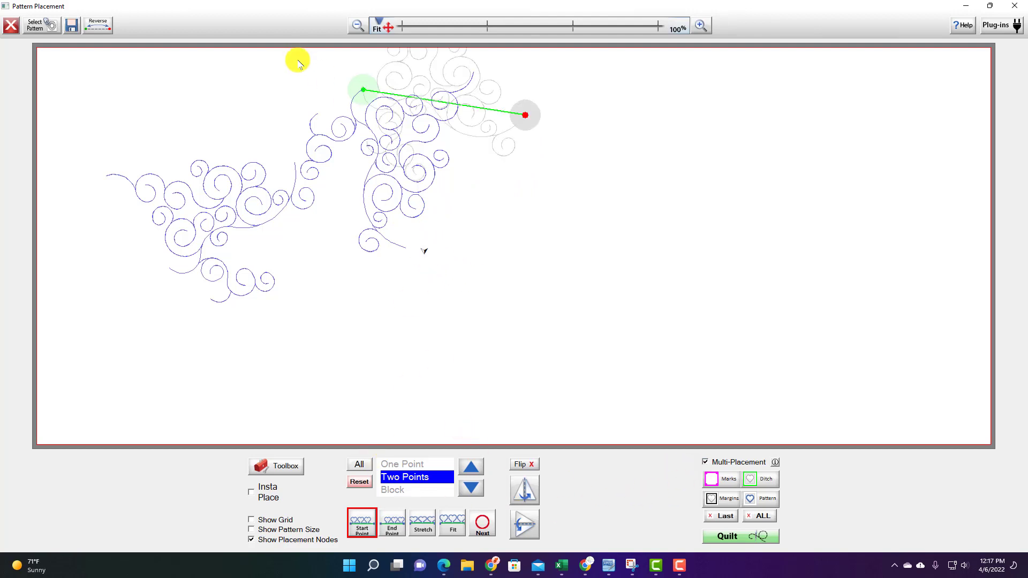
click(362, 90)
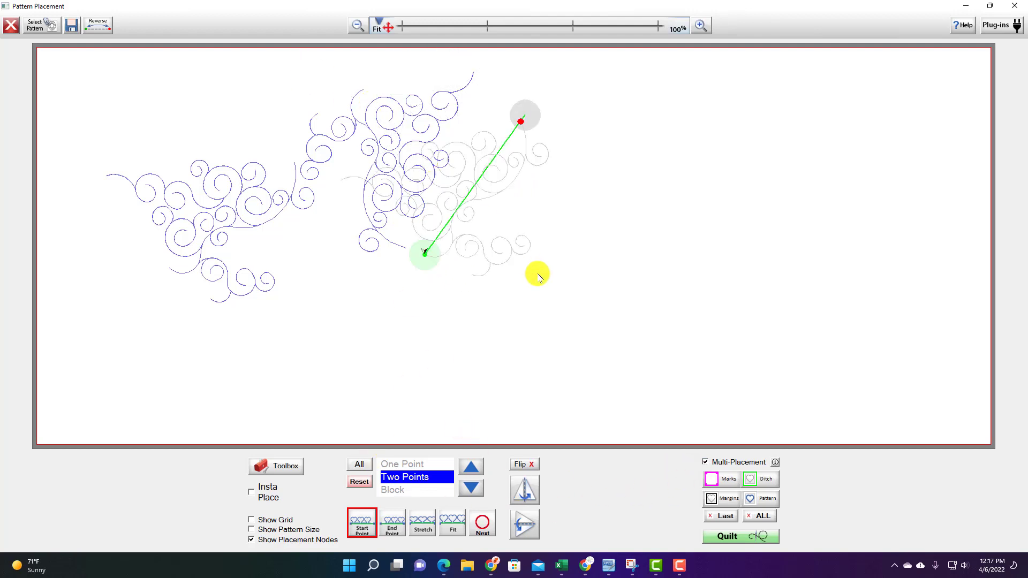
click(637, 183)
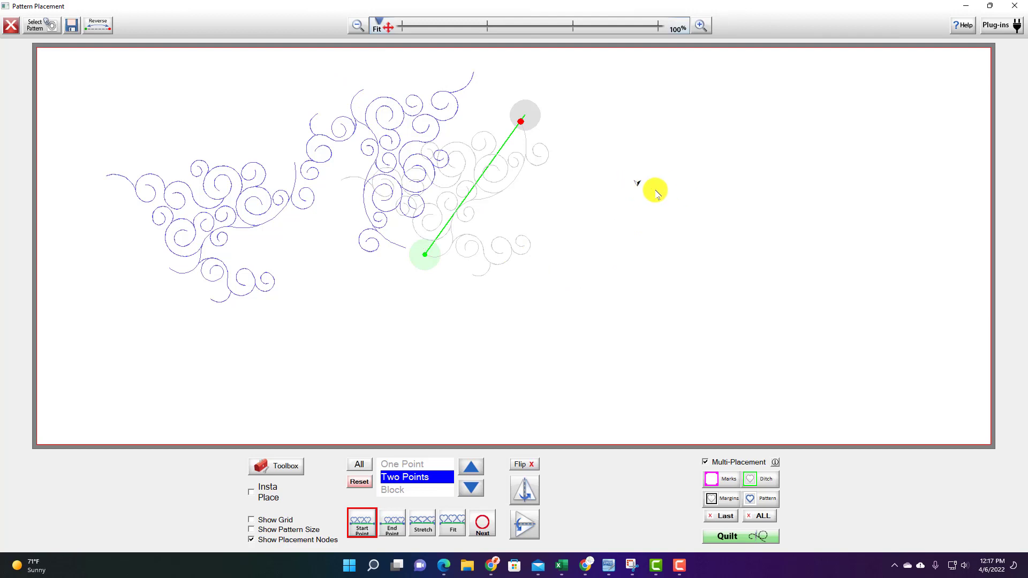
click(527, 111)
click(643, 262)
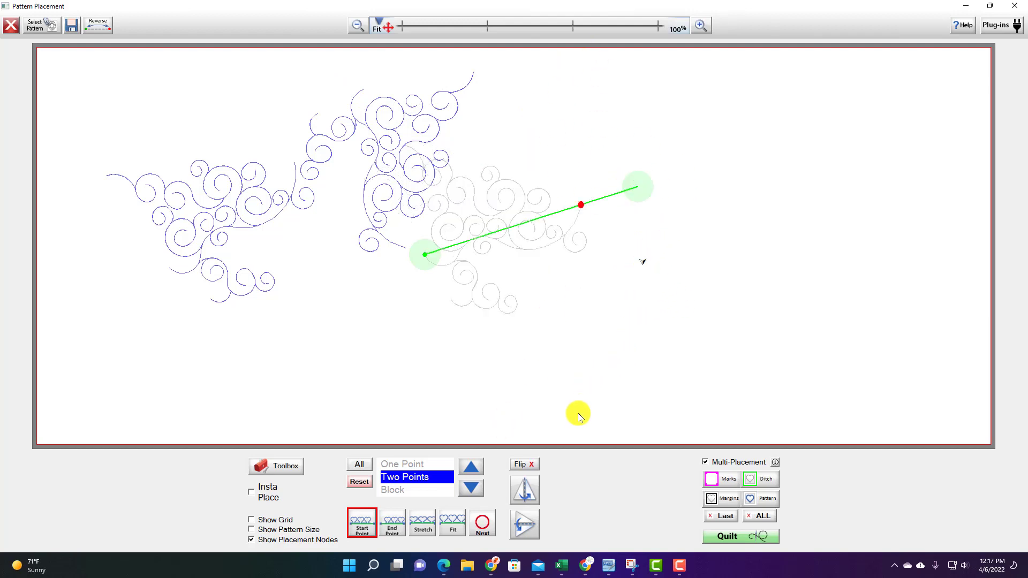
click(640, 187)
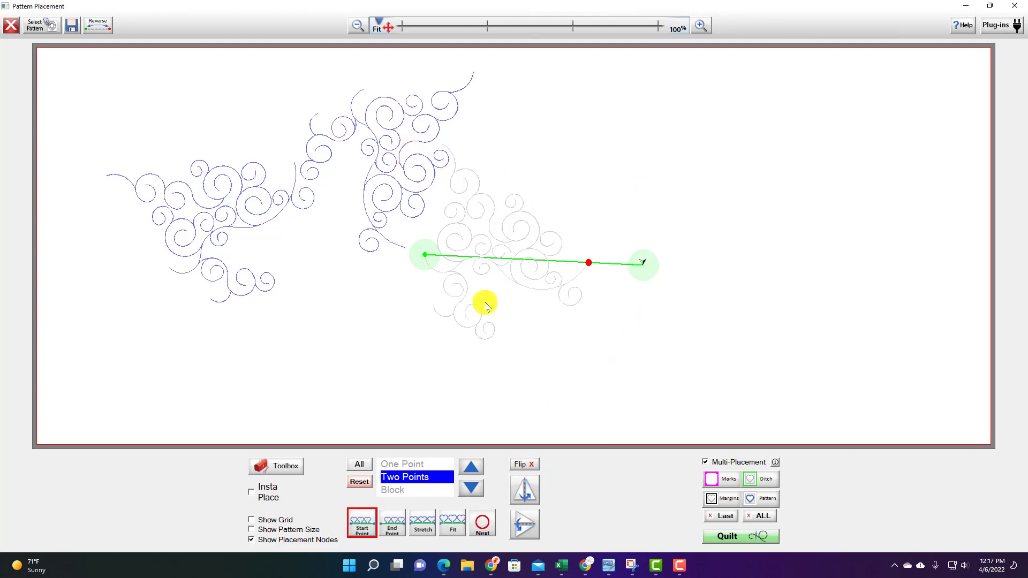
click(738, 500)
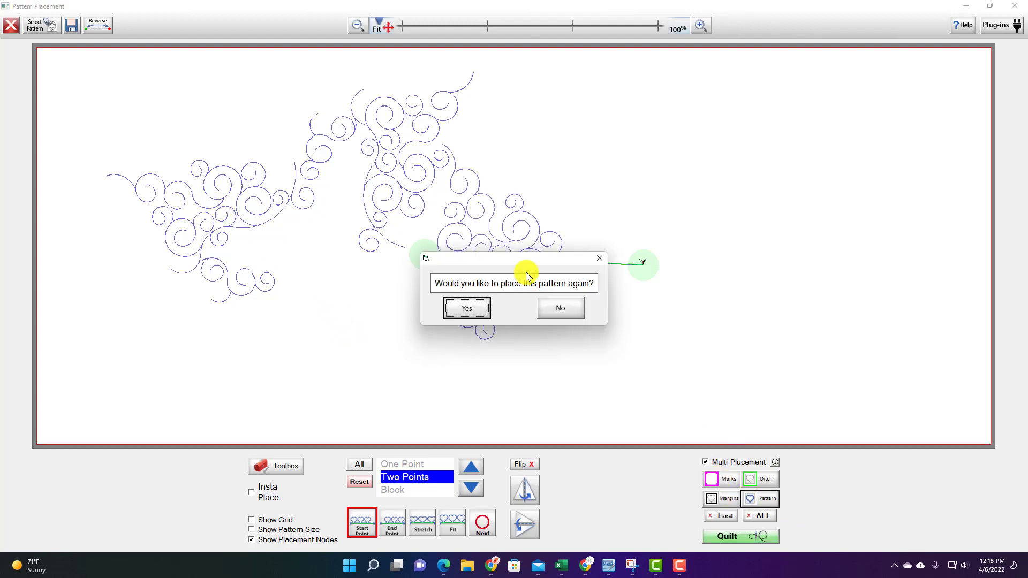
click(559, 308)
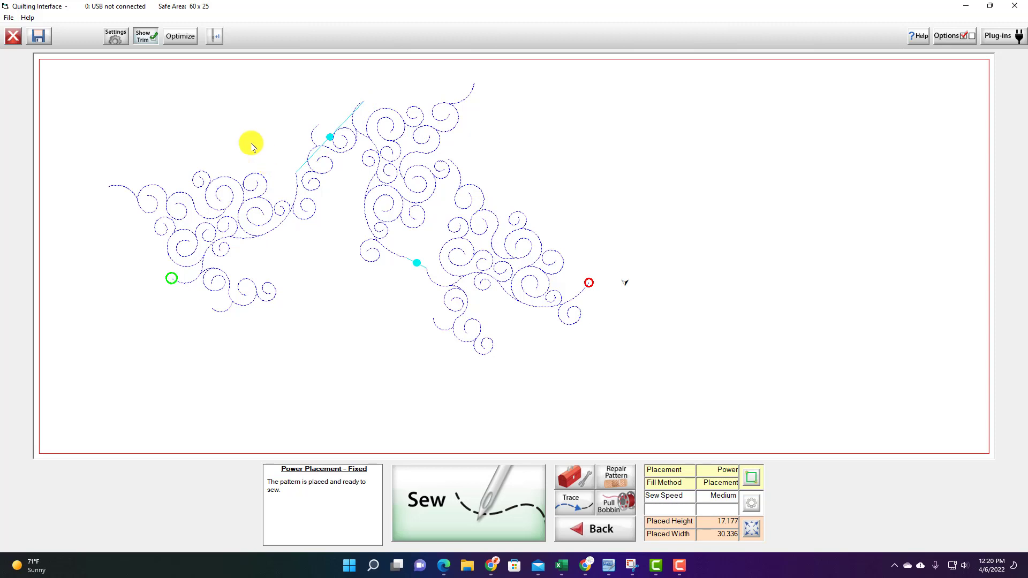
- Review the sewing speed, tie-off, bobbin pull and trim-line options in the quilting settings
click(114, 35)
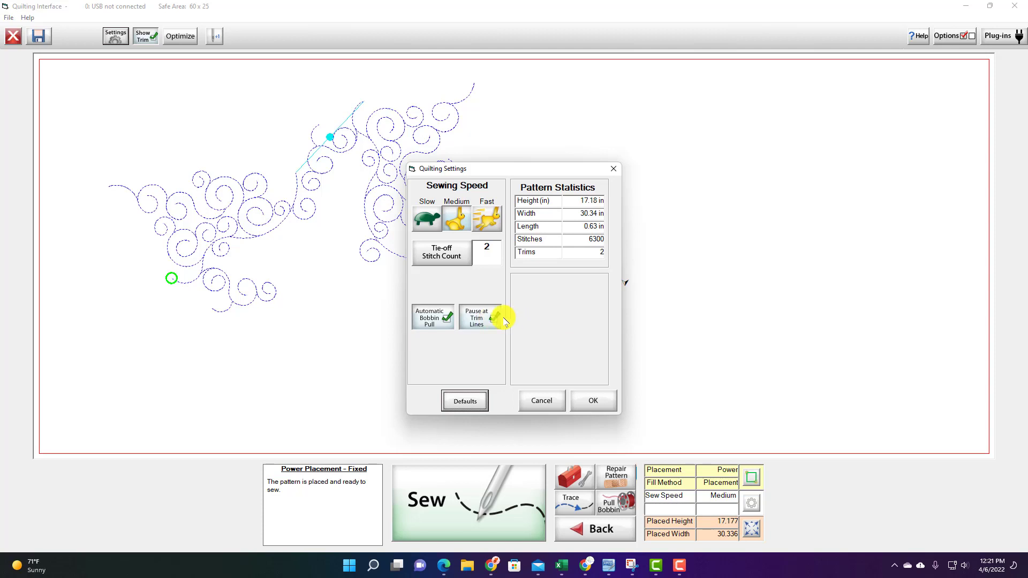
click(592, 402)
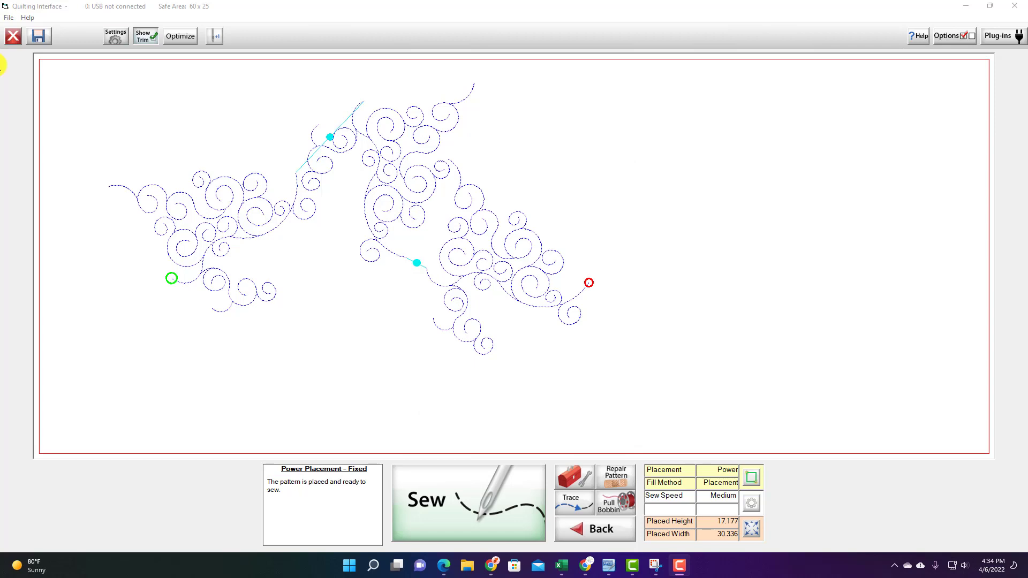
- Return from the quilting interface to Pattern Placement and open the Marking Tool
click(15, 37)
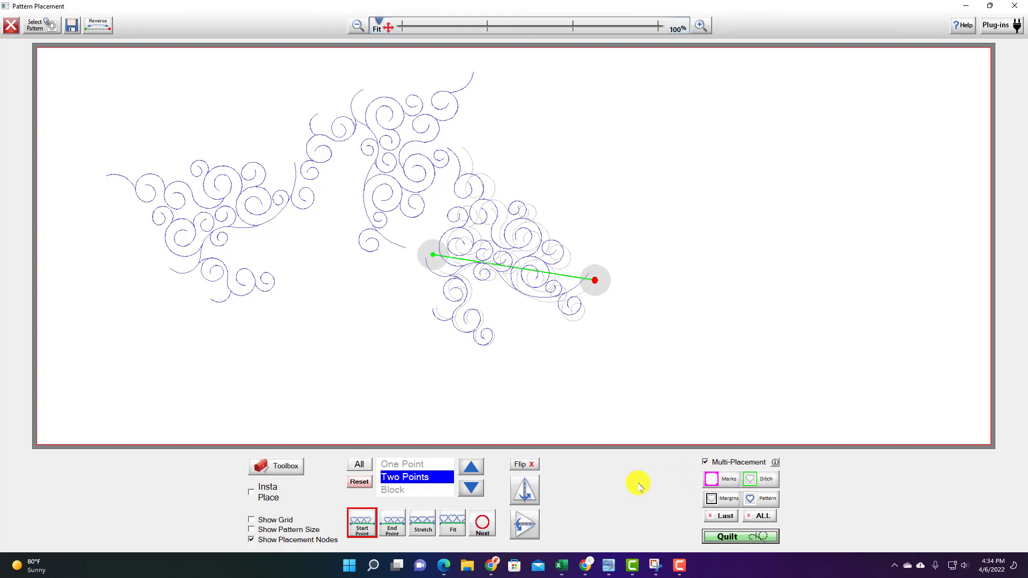
click(277, 469)
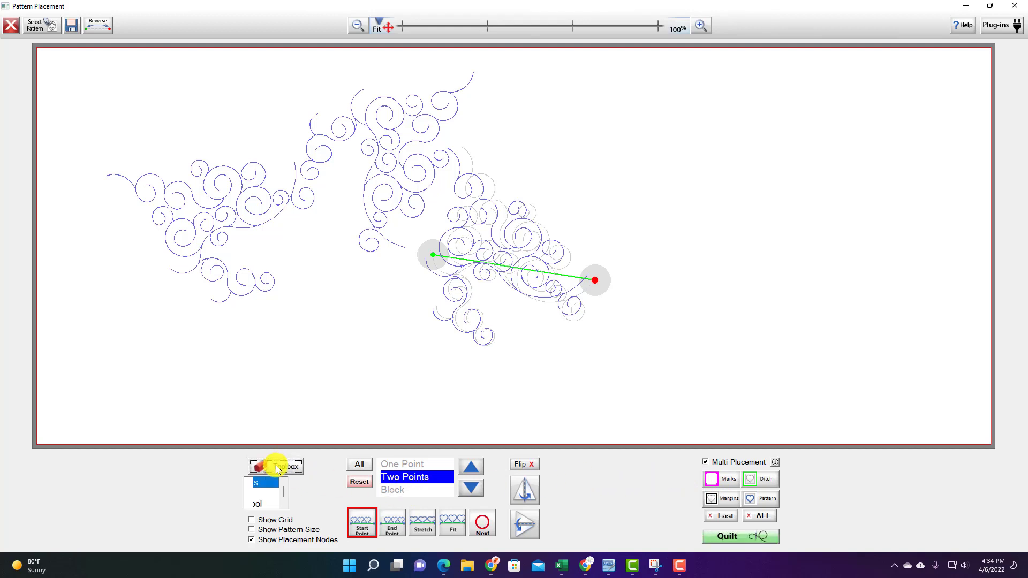
click(276, 504)
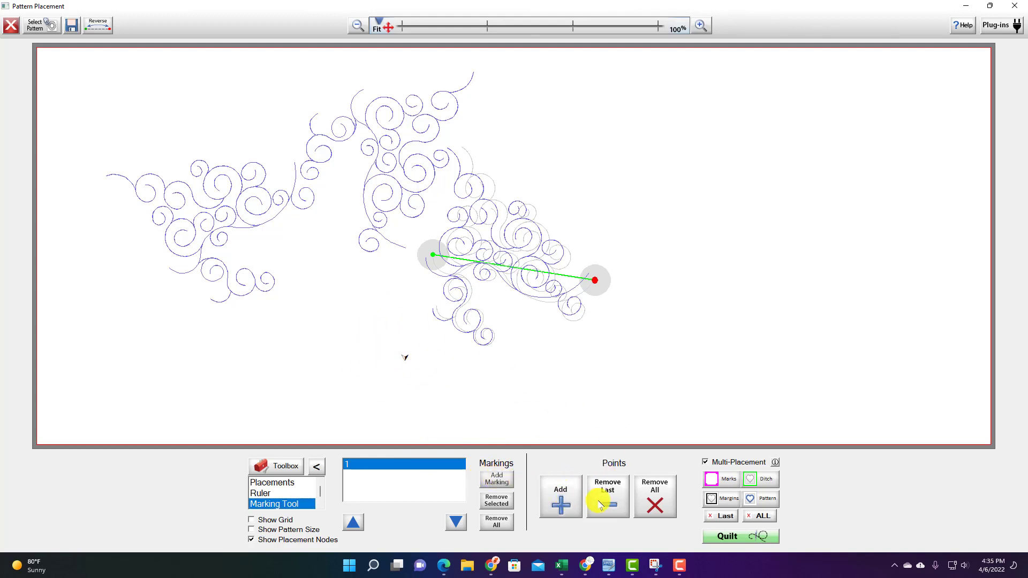
- Mark a five-pointed star below the first two pattern copies, point by point, ending back at its starting point
click(562, 500)
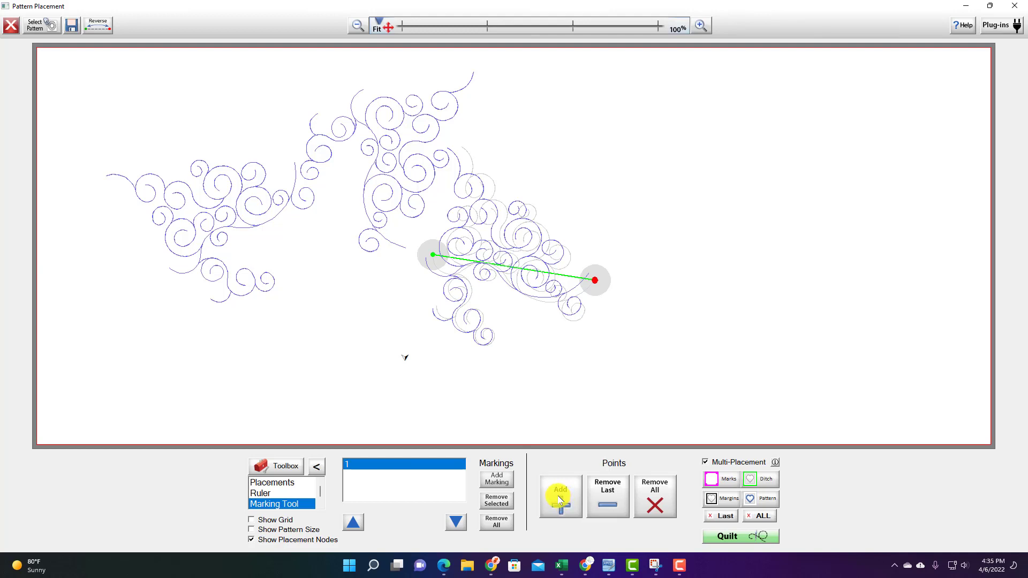
click(311, 245)
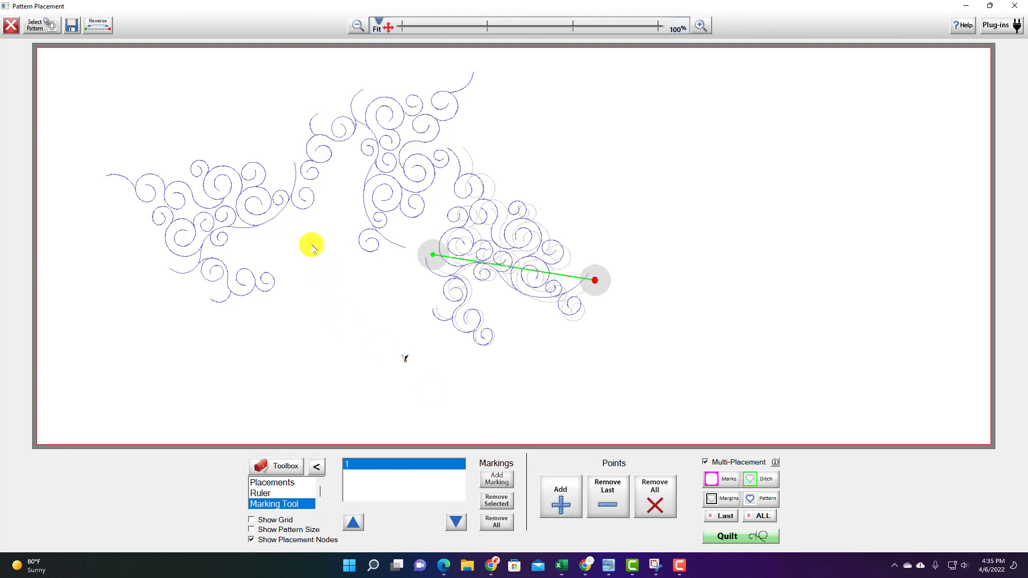
click(560, 498)
drag(303, 399, 290, 383)
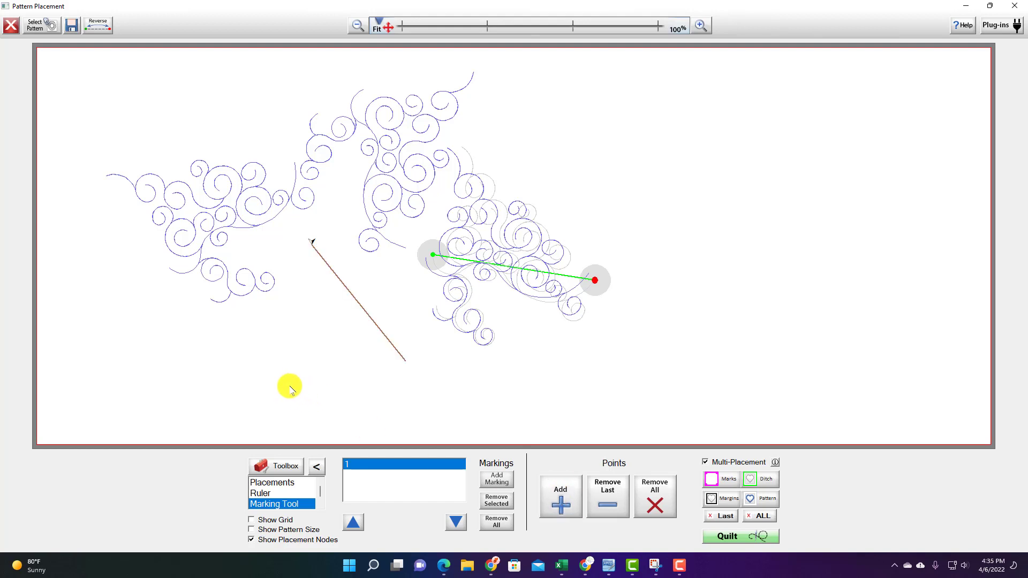
click(566, 503)
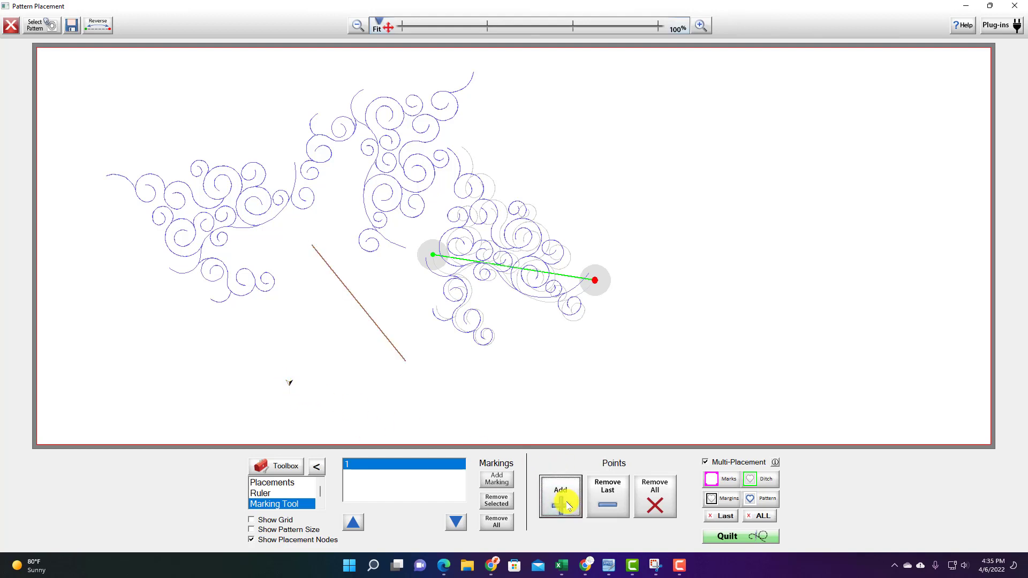
click(383, 262)
click(554, 487)
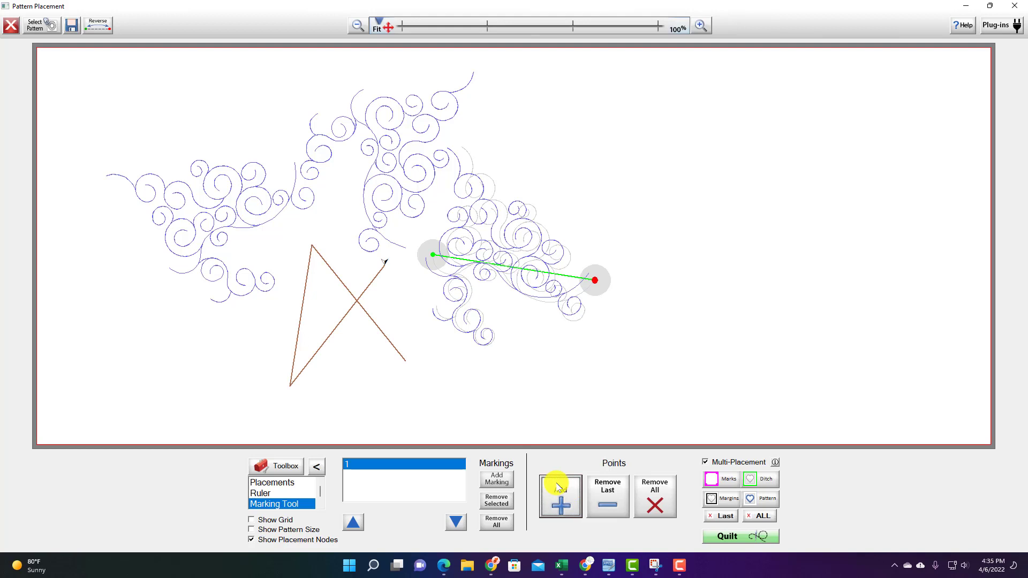
click(252, 304)
click(554, 490)
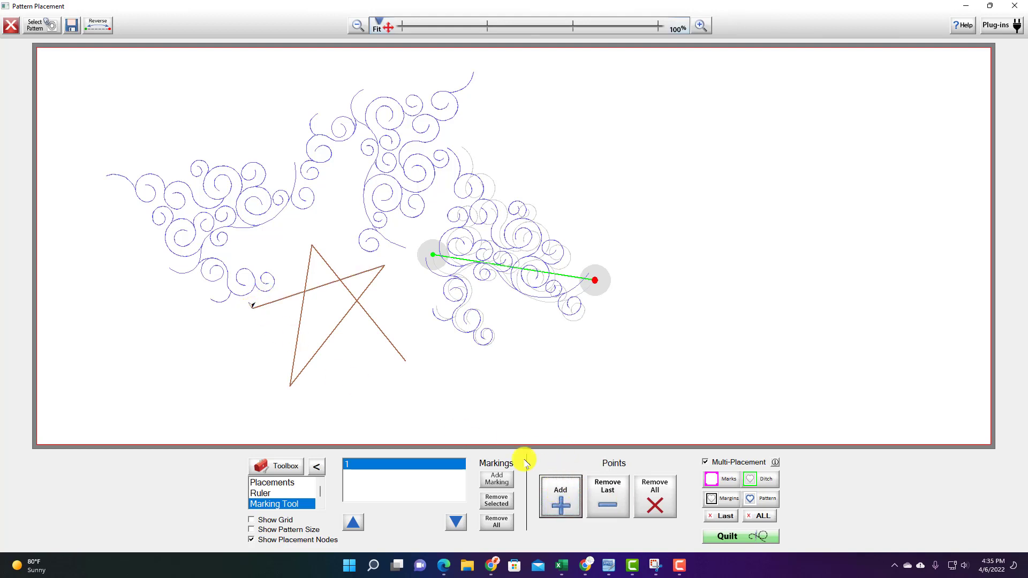
click(406, 363)
click(558, 498)
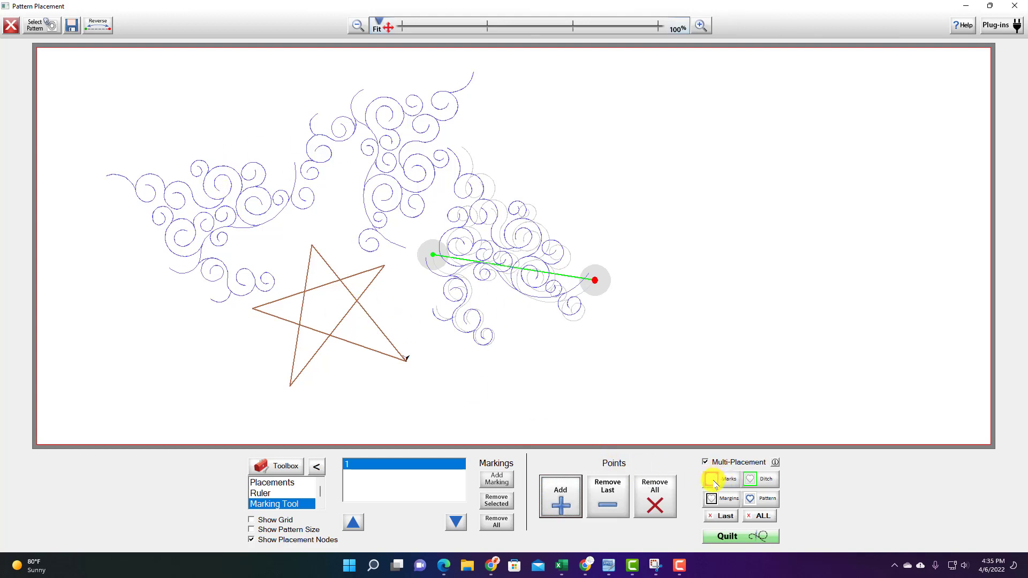
- Capture the star marking as a placed pattern and decline keeping its loop closed
click(750, 480)
click(717, 478)
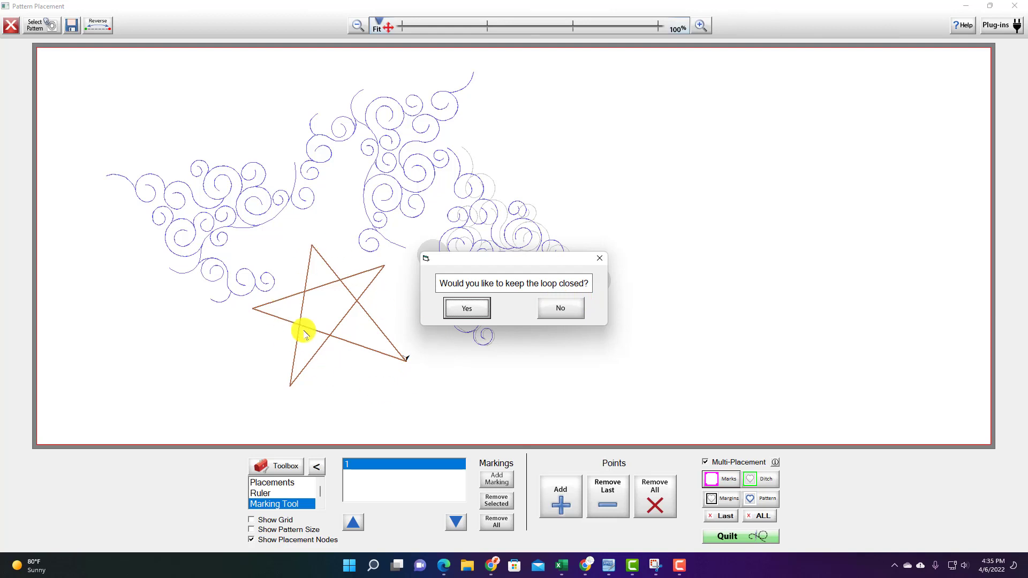
click(571, 306)
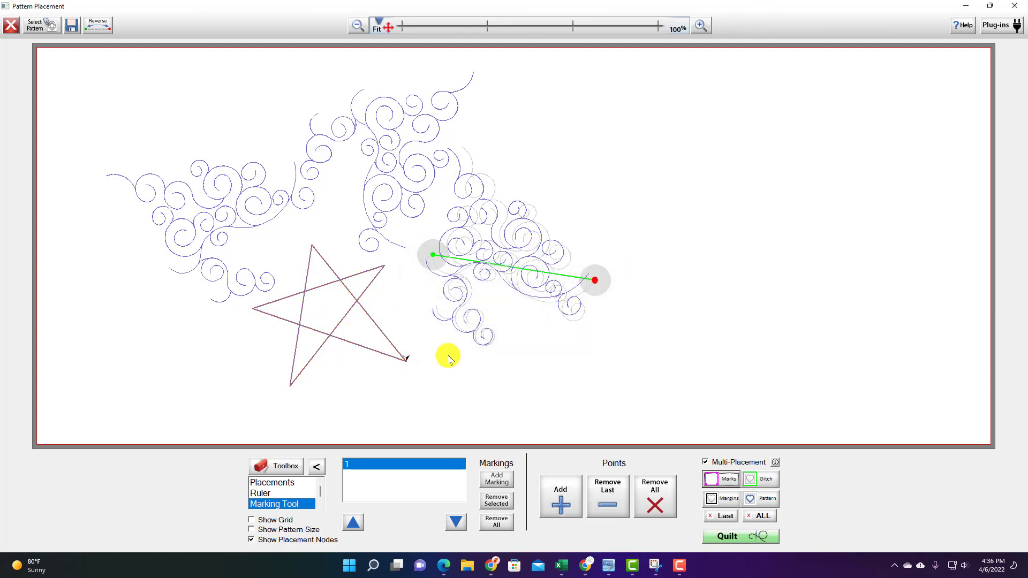
- Add a second marking and outline another five-pointed star above and right of the third pattern copy, ending at its starting point
click(496, 478)
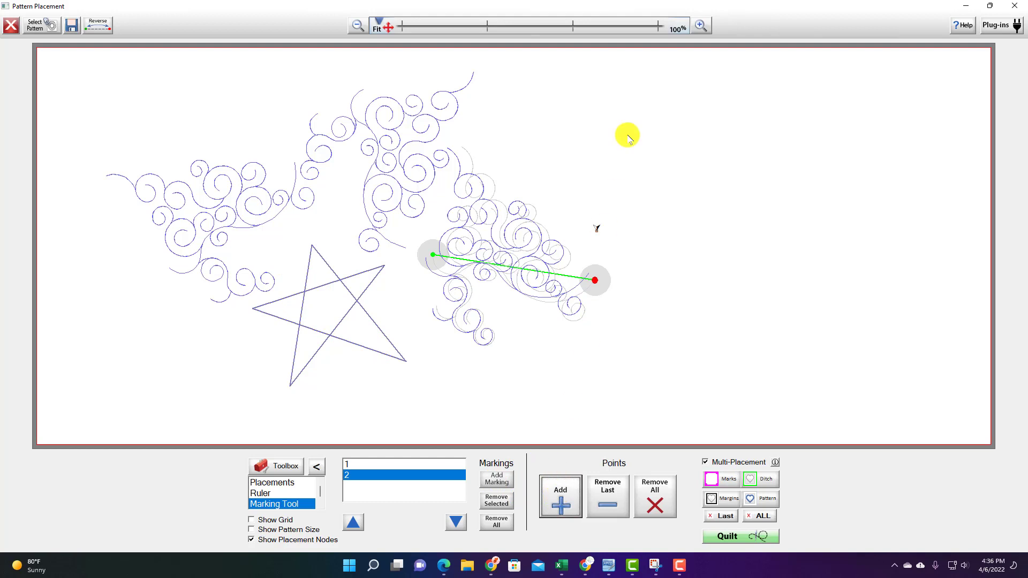
click(556, 491)
click(560, 491)
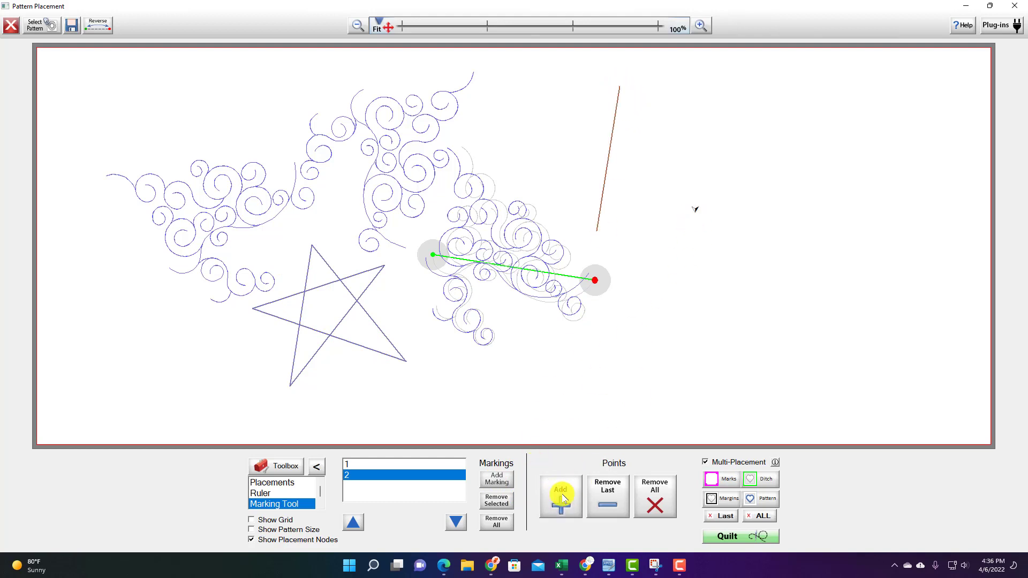
click(561, 493)
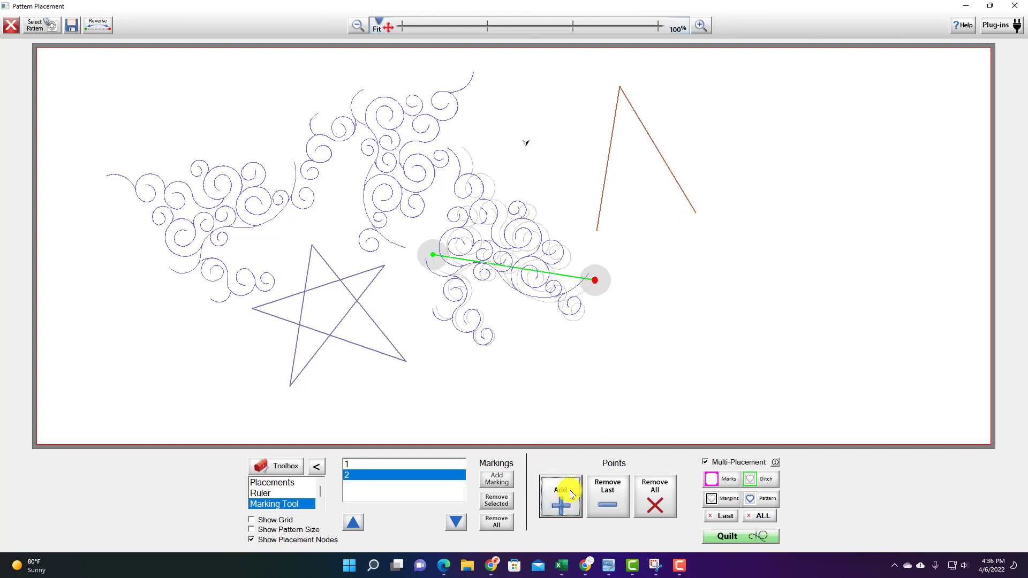
click(559, 493)
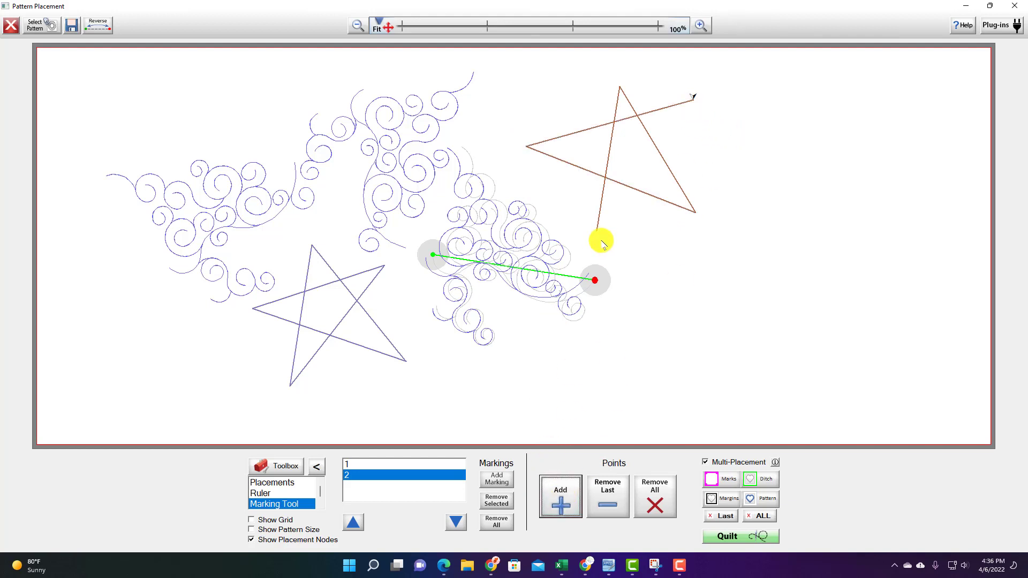
click(557, 500)
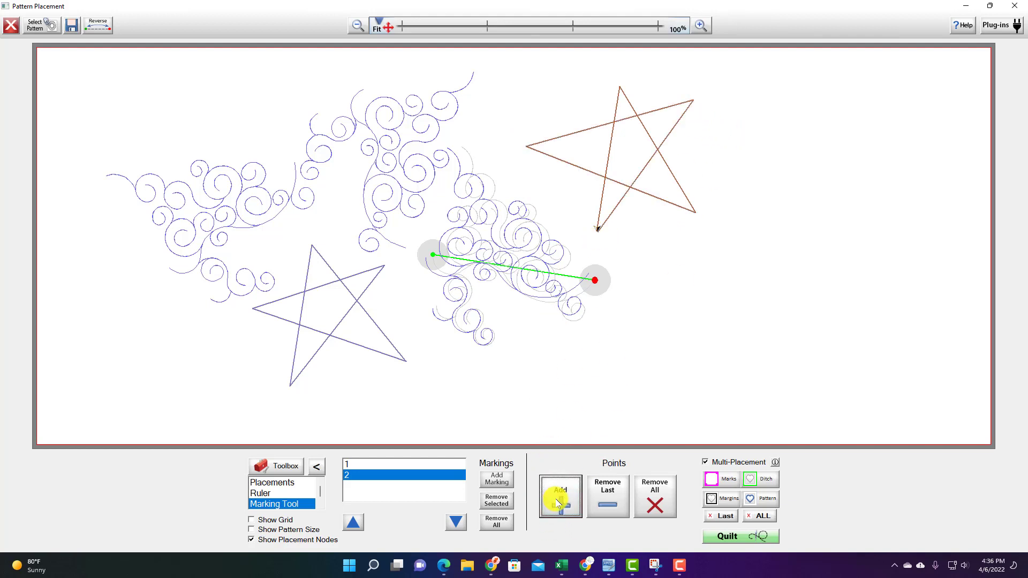
- Capture the second star marking as a placed pattern and decline keeping its loop closed
click(760, 478)
click(514, 310)
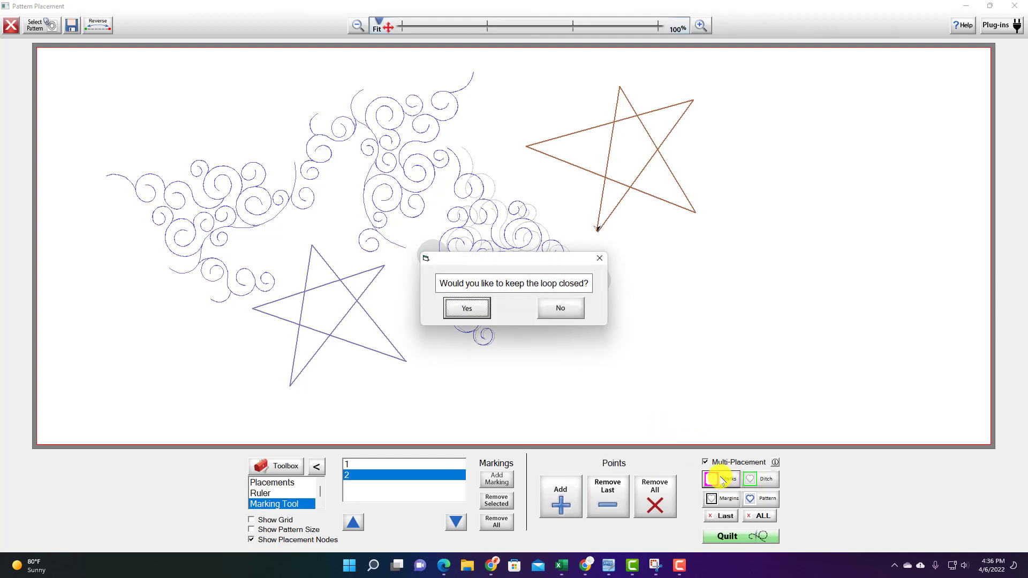
click(582, 313)
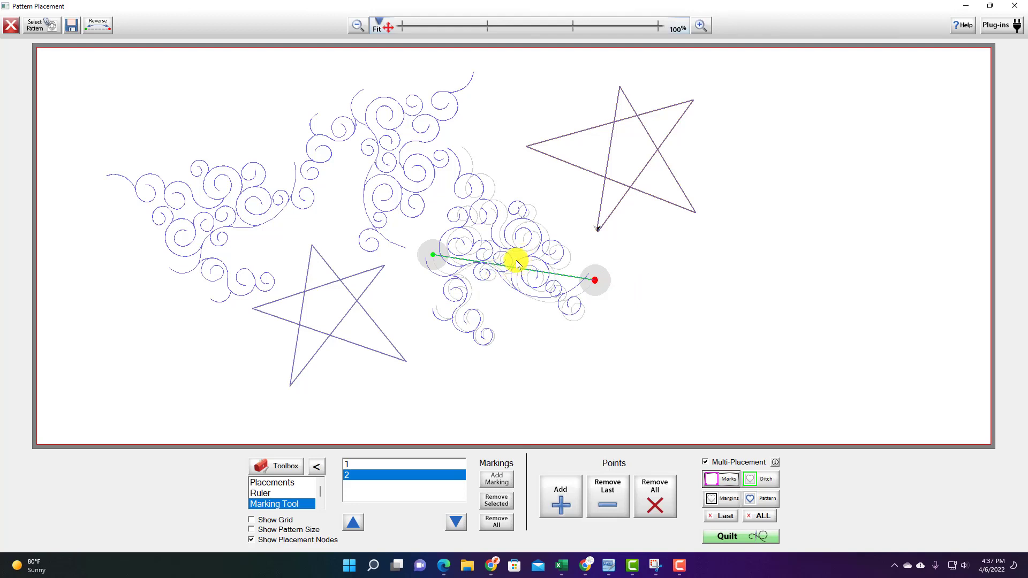
- Send the layout to quilting and sew the three swirl pattern copies in order, moving the machine between sections
click(740, 537)
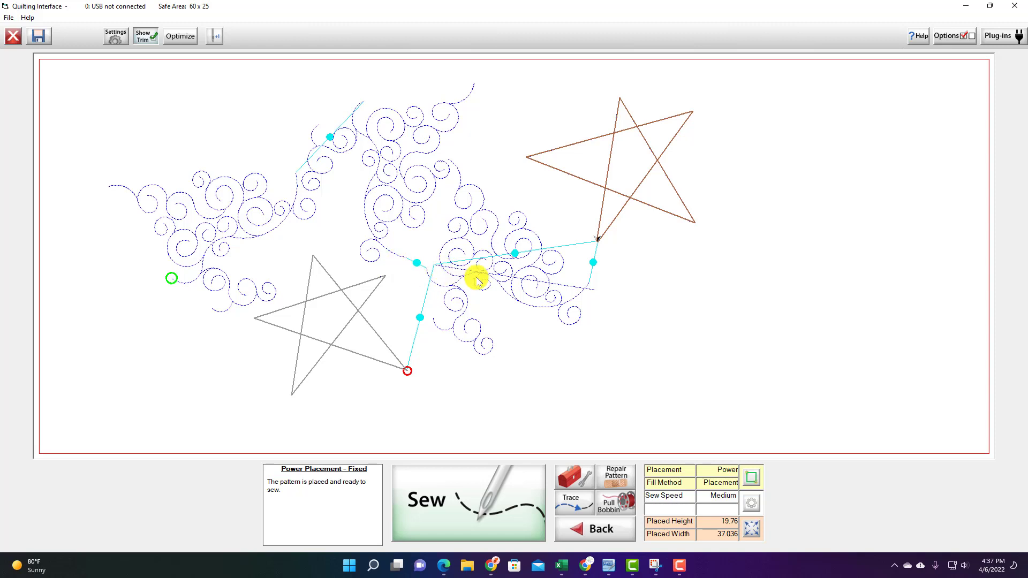
click(462, 492)
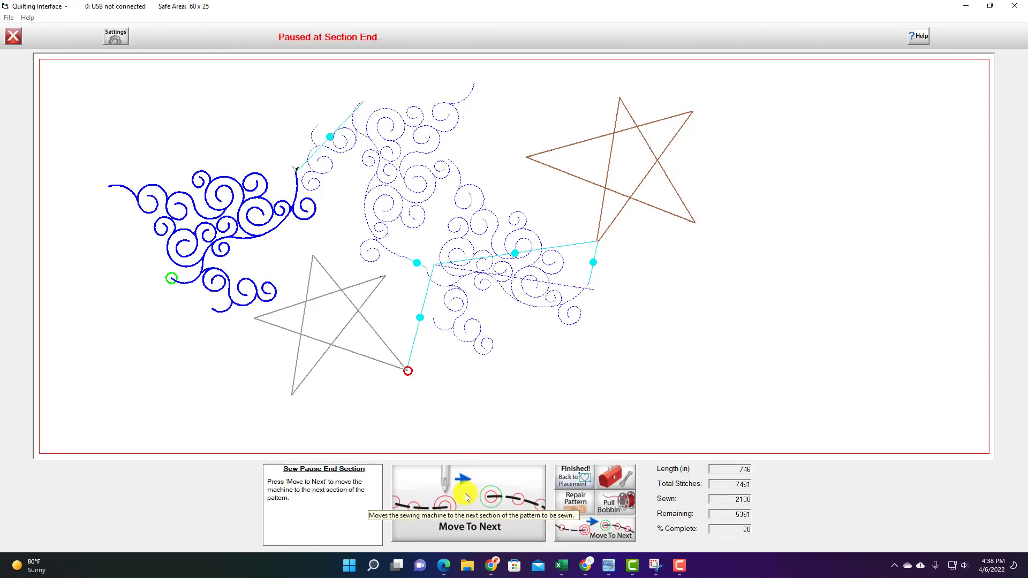
click(466, 496)
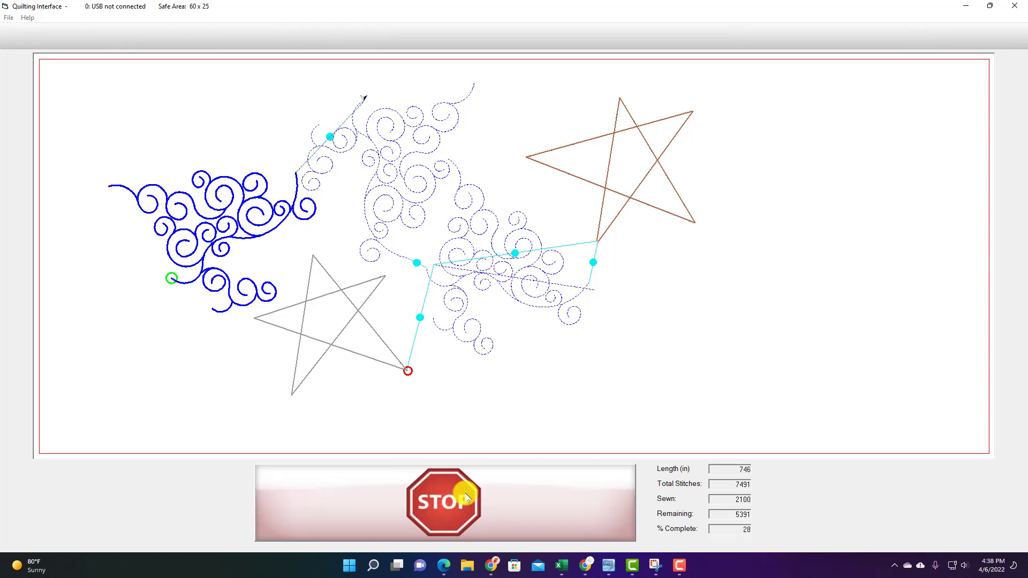
click(466, 497)
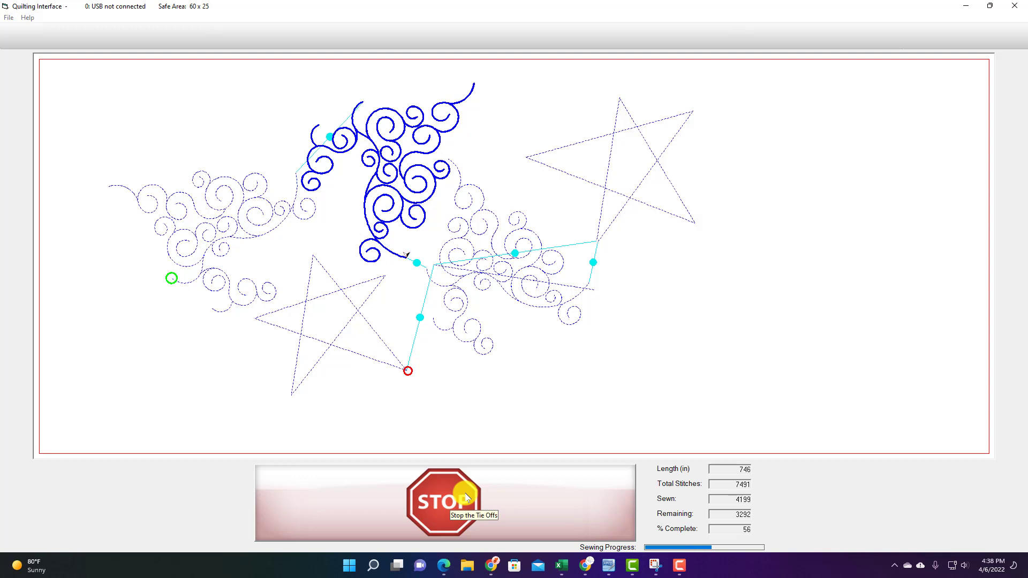
click(466, 497)
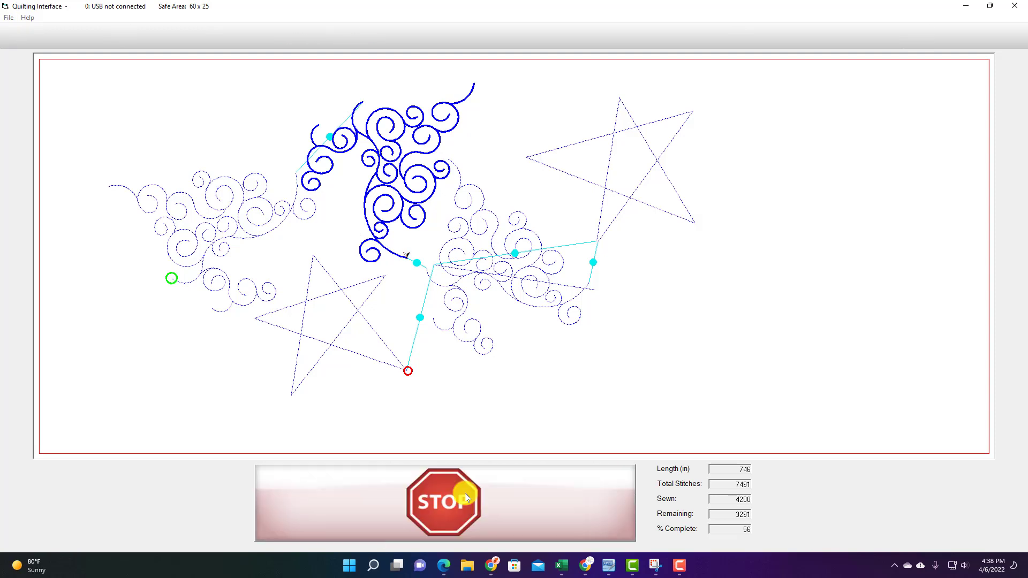
click(466, 497)
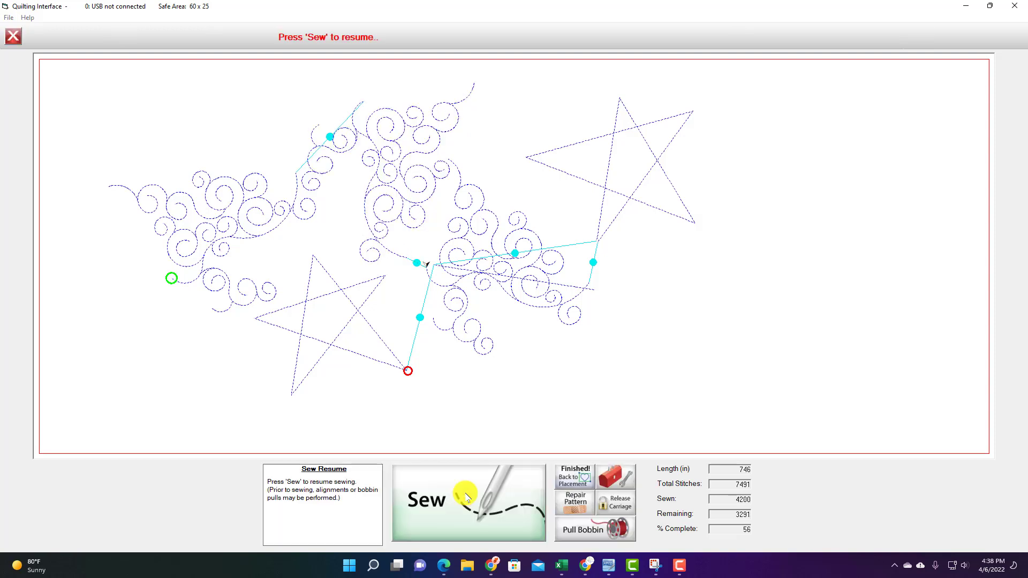
click(466, 497)
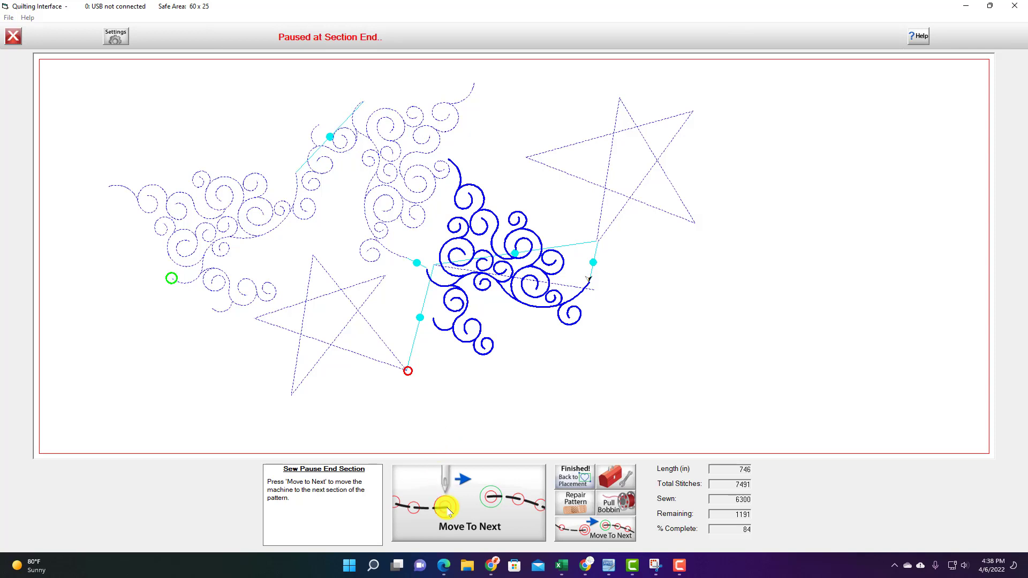
- Sew the remaining star and straight-line sections to completion and return to Pattern Placement
click(452, 525)
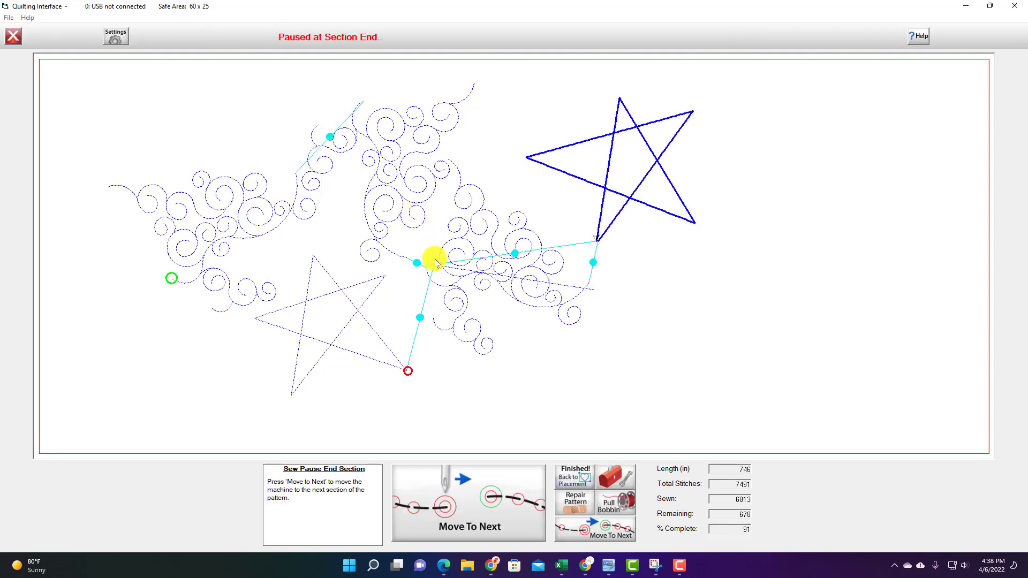
click(463, 498)
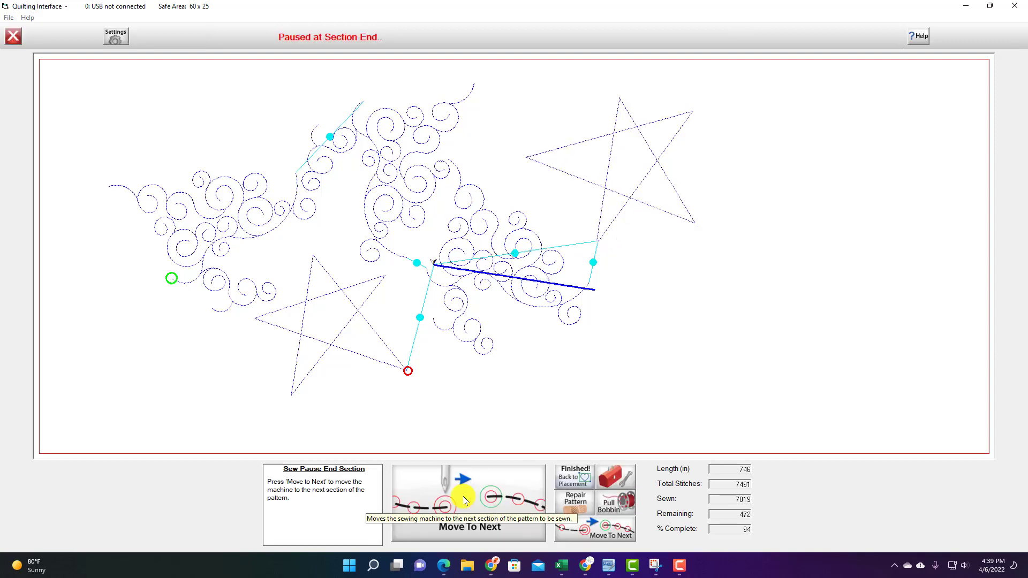
click(464, 499)
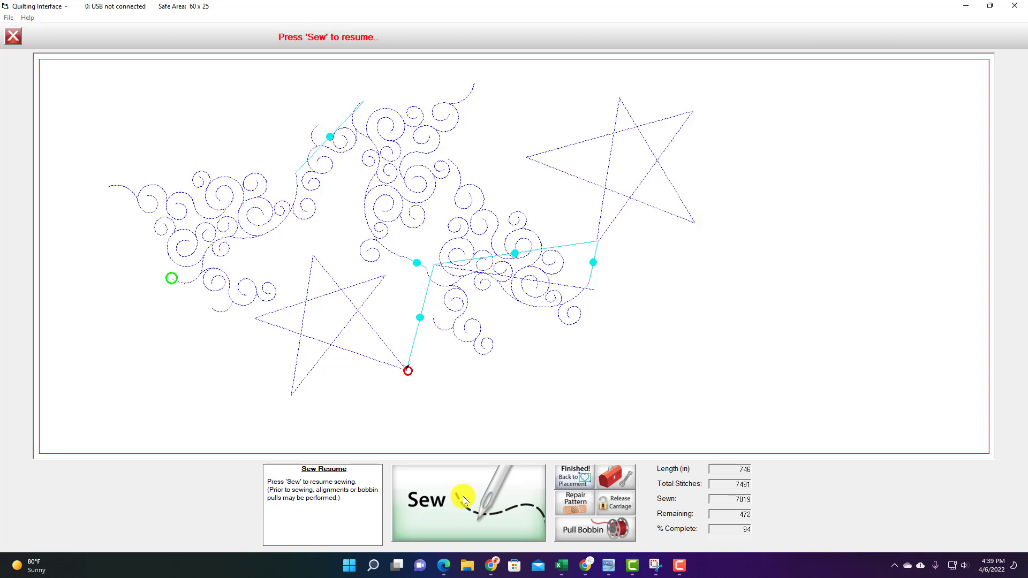
click(464, 499)
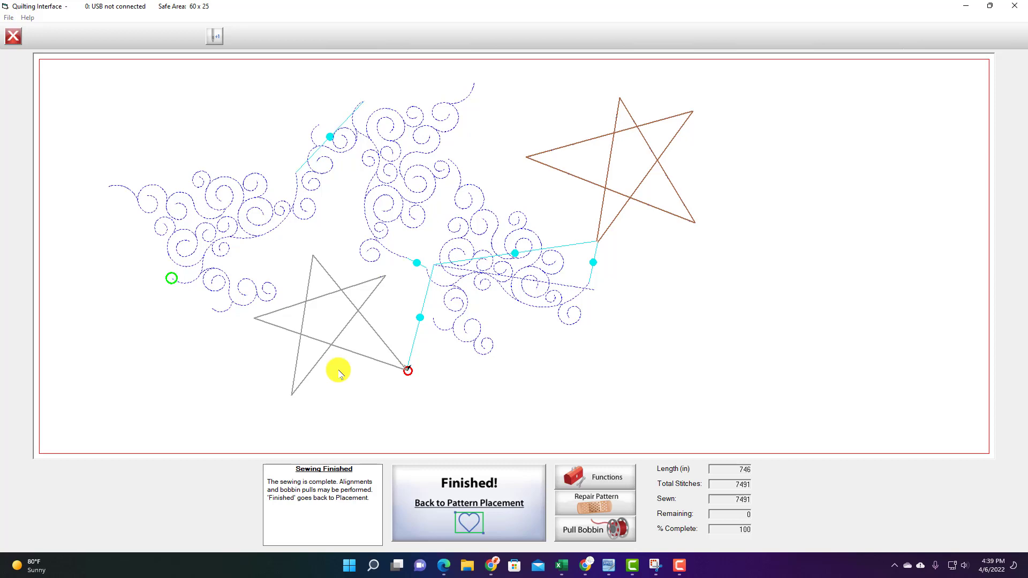
click(473, 493)
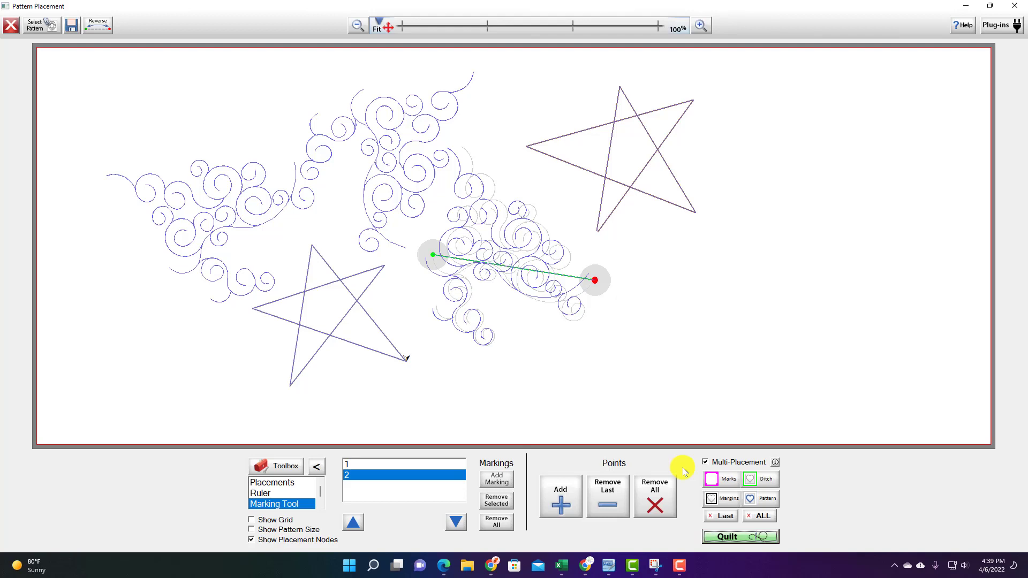
- Clear all the placed patterns from the quilting area and confirm their removal
click(714, 498)
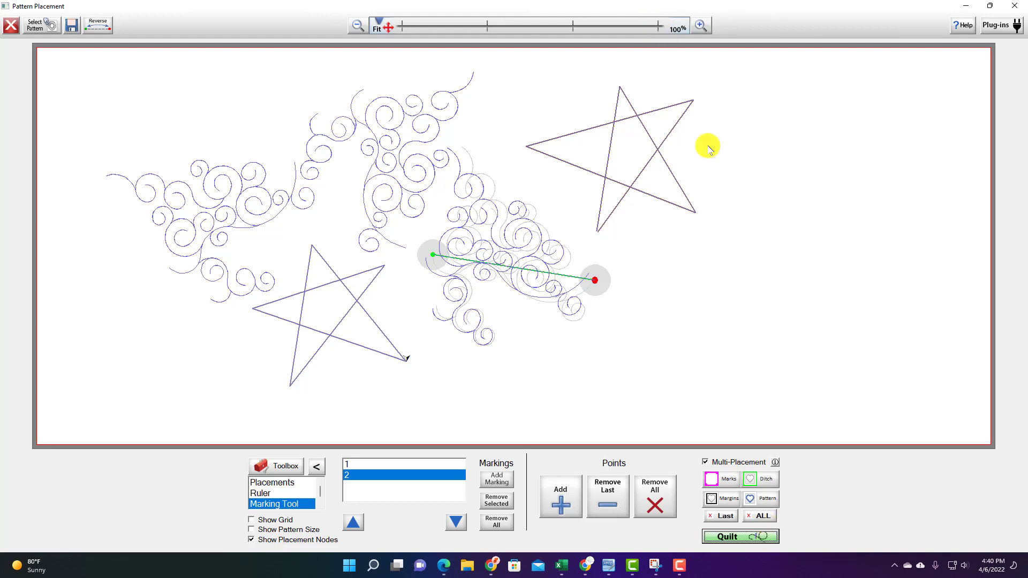
click(755, 517)
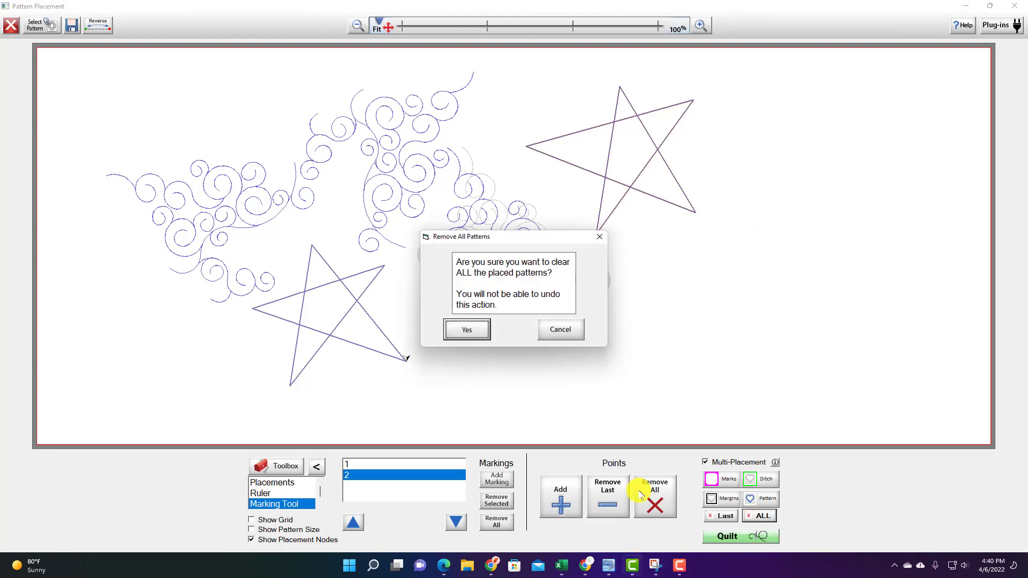
click(466, 330)
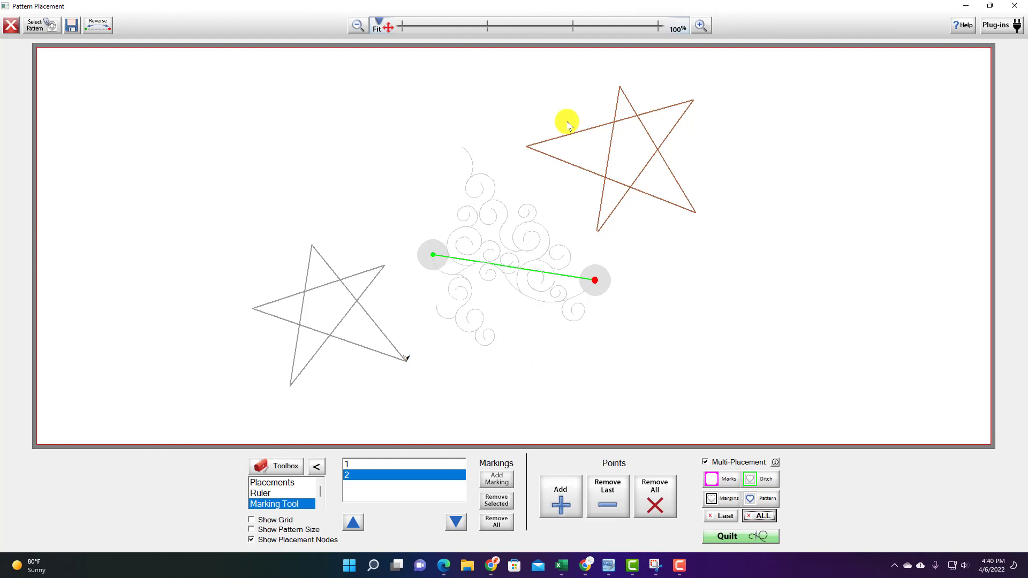
- Remove all points of the second star marking, delete every marking, and return to the Placements tool
click(654, 493)
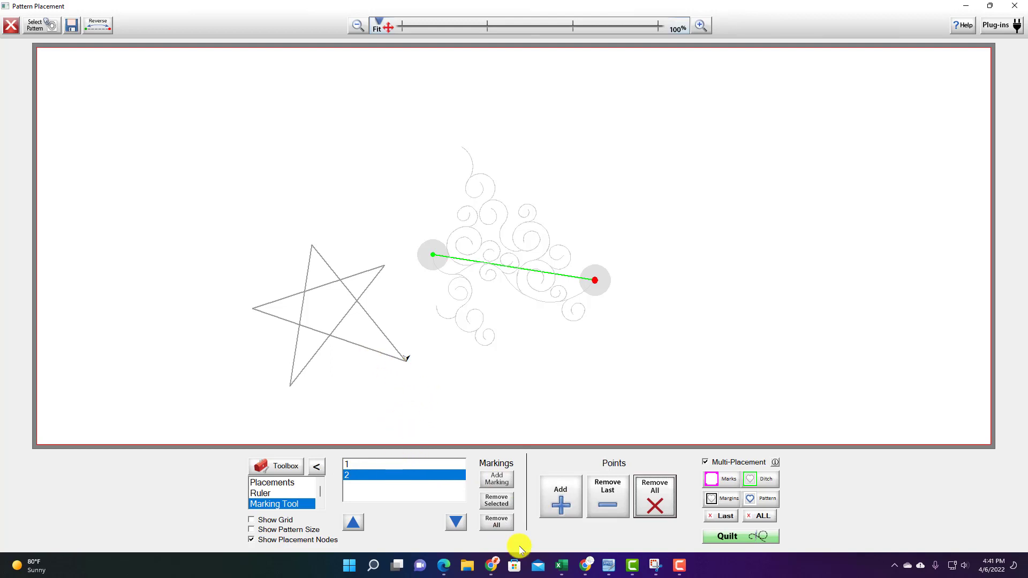
click(497, 524)
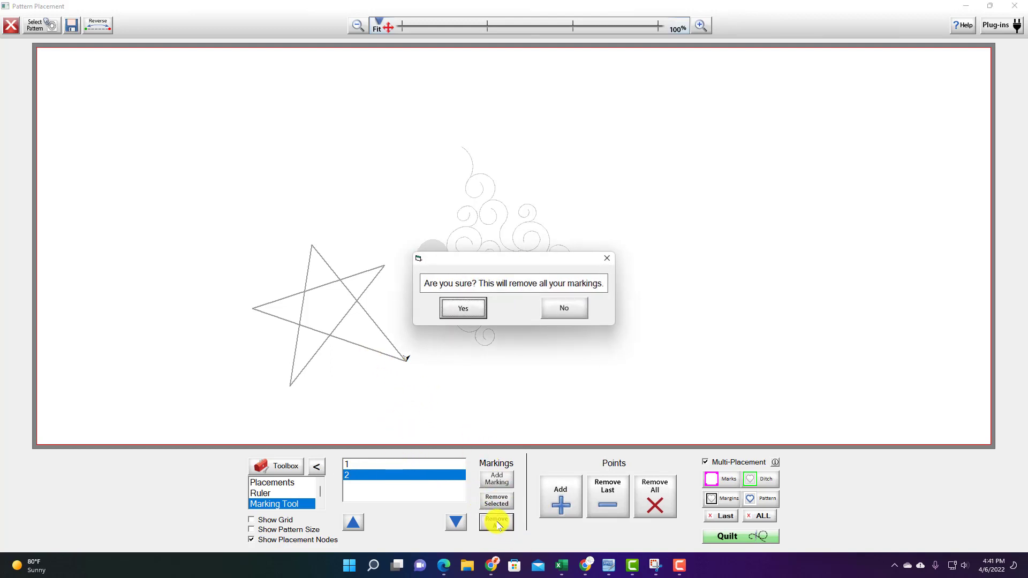
click(463, 310)
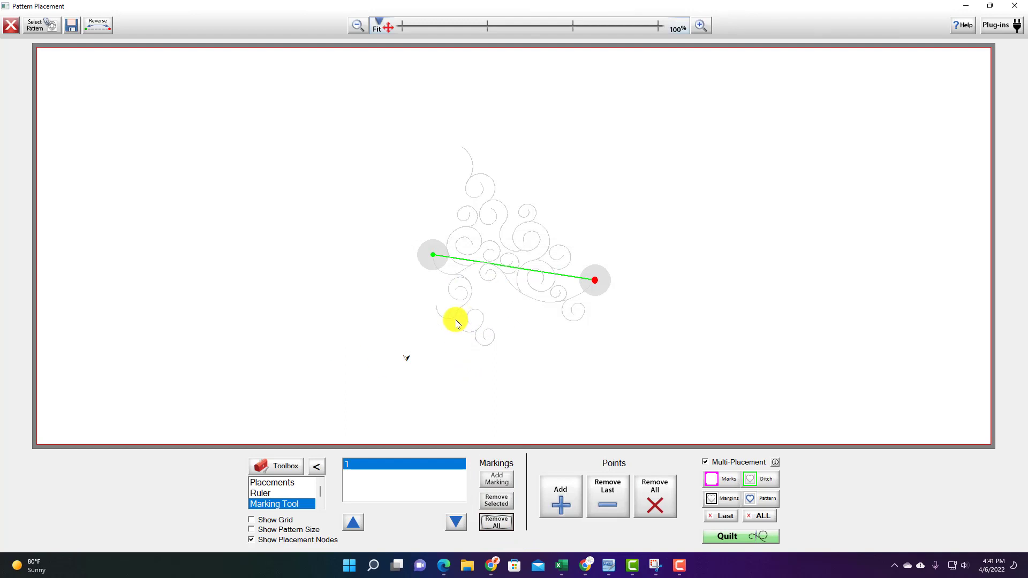
click(273, 483)
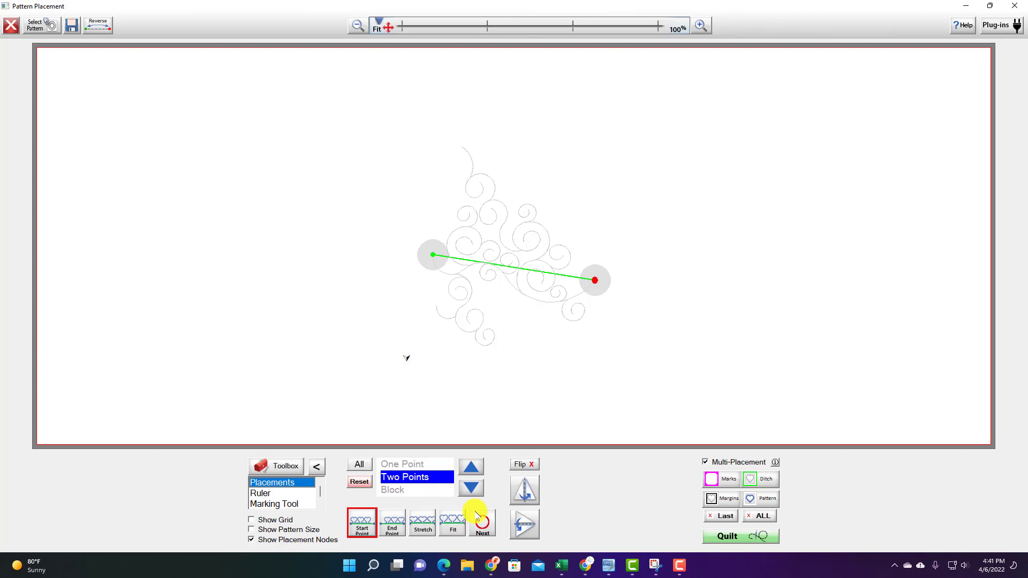
- Turn Multi-Placement off and back on, acknowledging the notice about capturing components
click(705, 462)
click(706, 463)
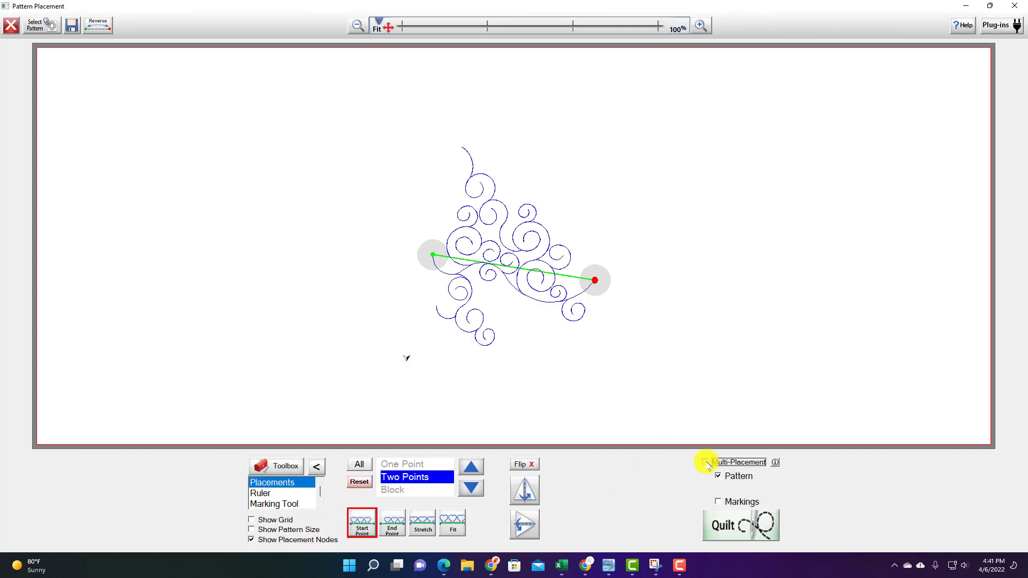
click(707, 463)
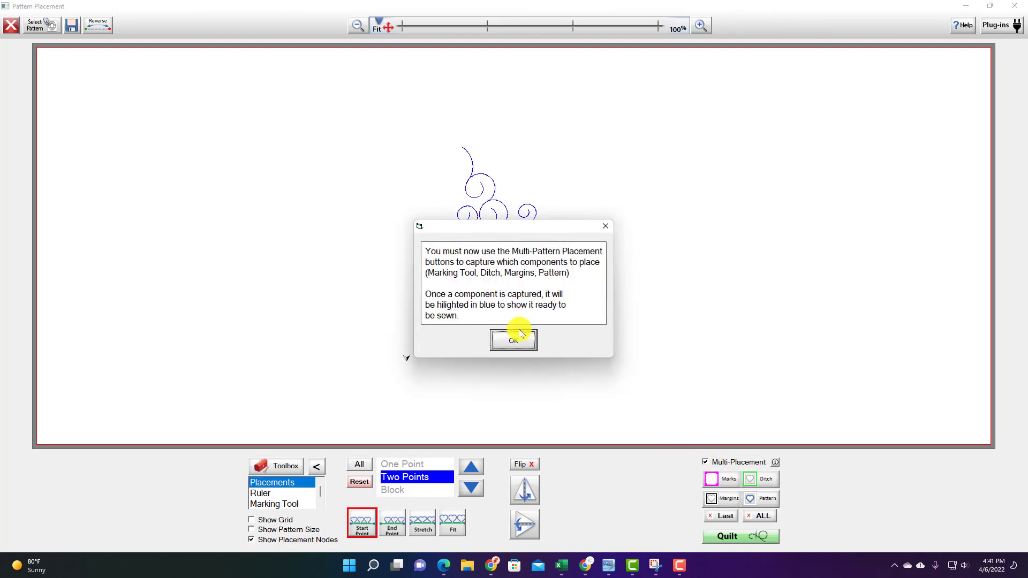
click(514, 347)
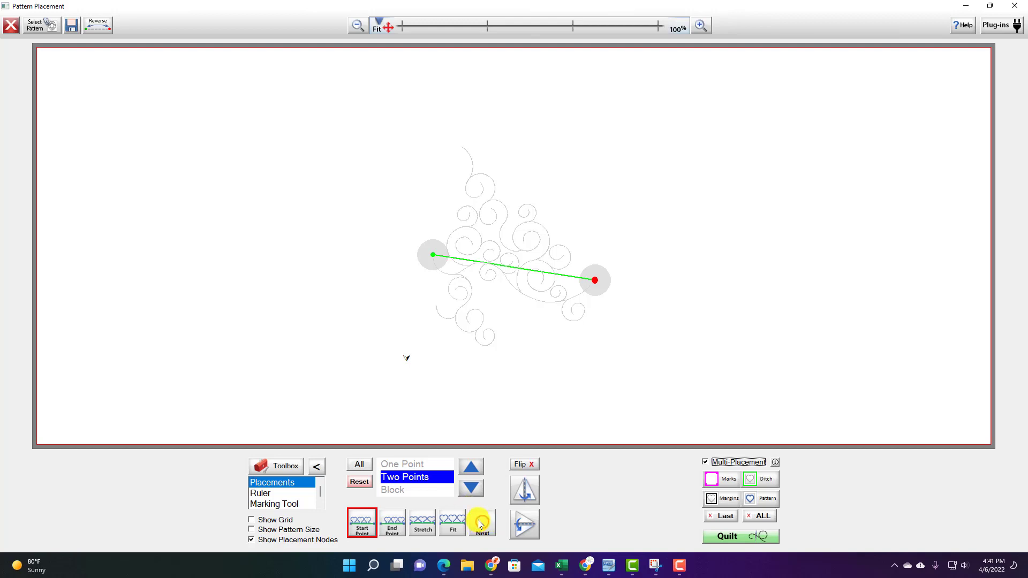
- Collapse the toolbox list and load the triangle pattern 13.gpf, accepting the Safe Area clipping notice
click(273, 465)
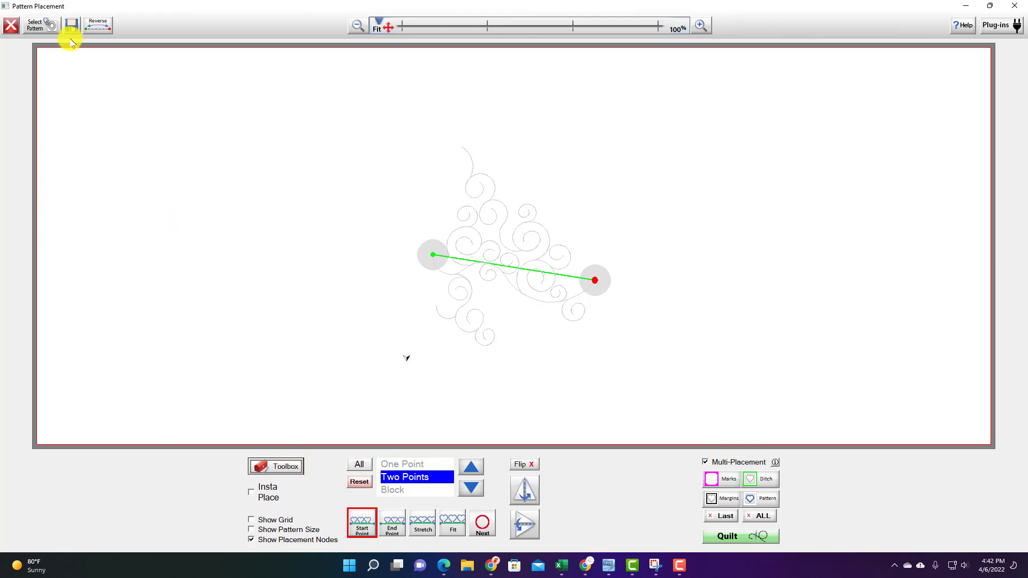
click(39, 24)
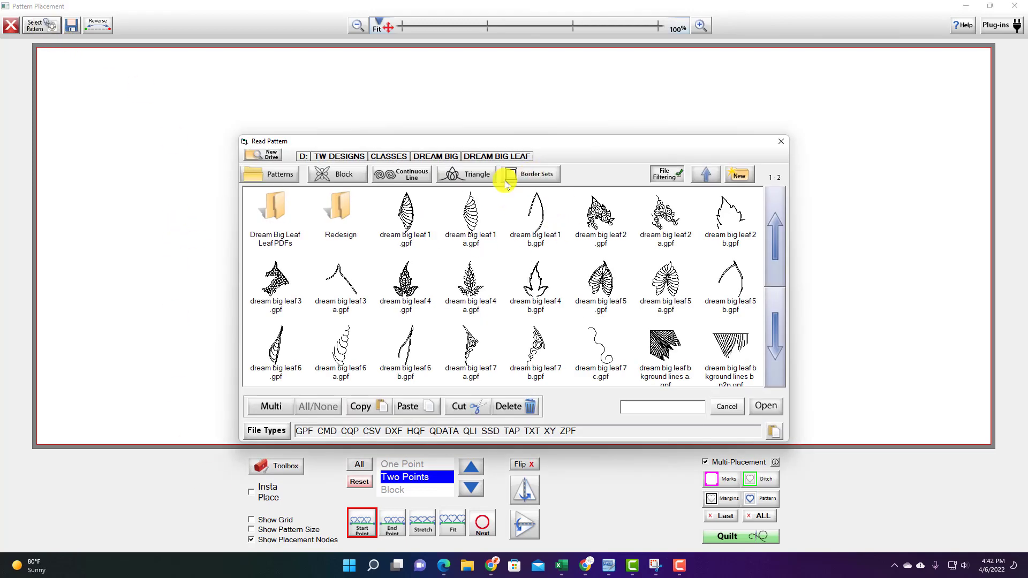
click(467, 174)
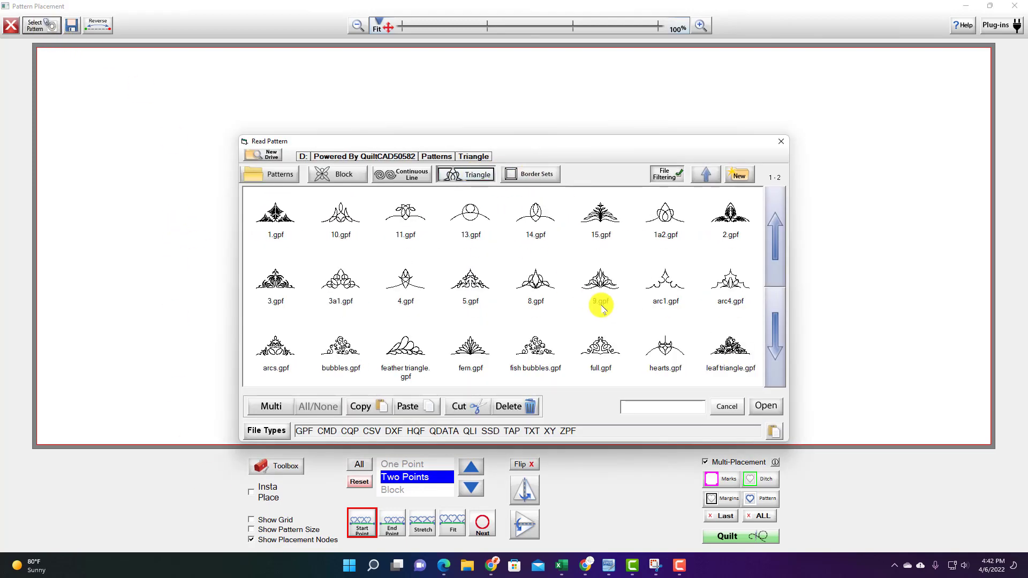
click(478, 214)
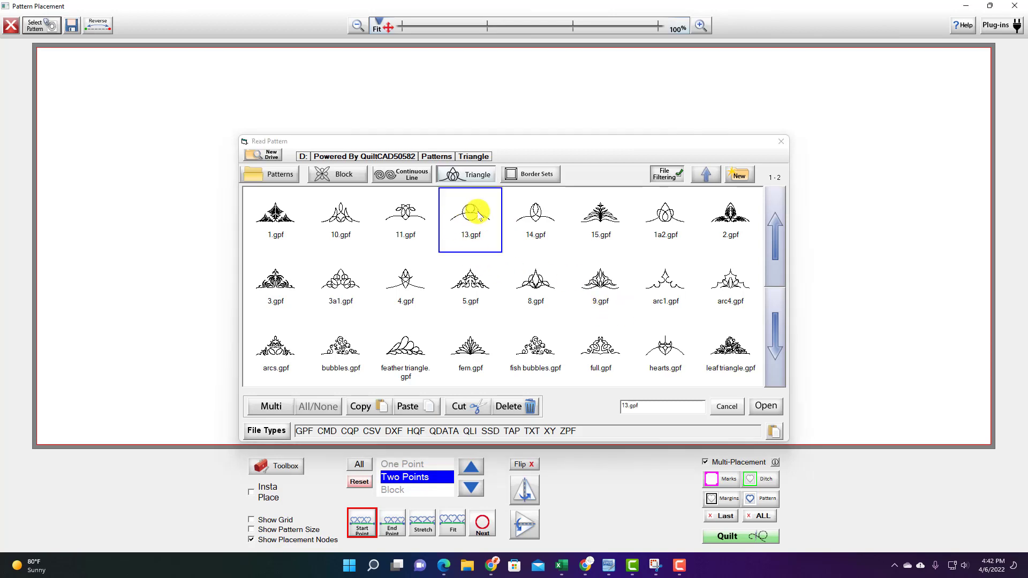
double_click(478, 214)
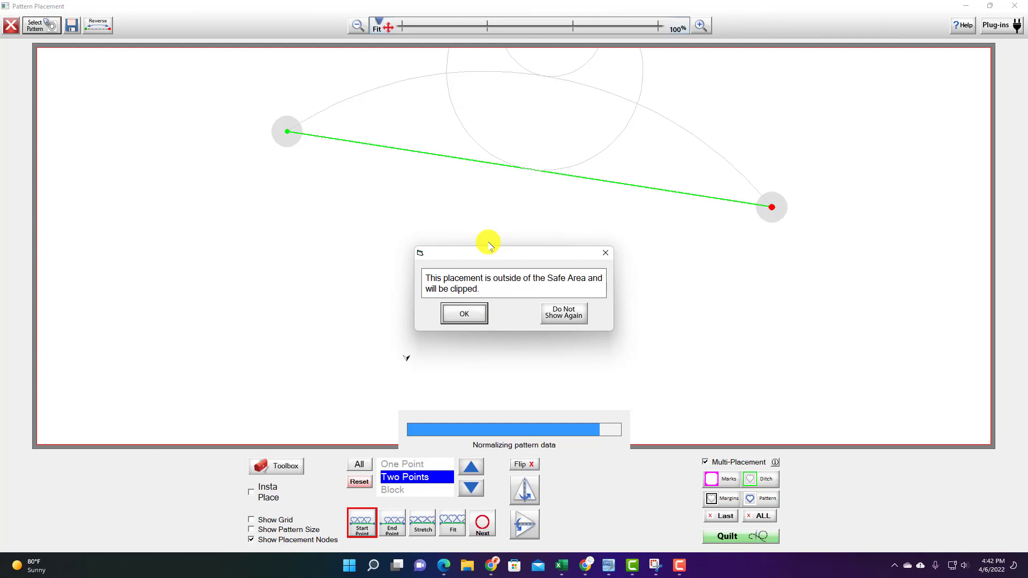
click(464, 313)
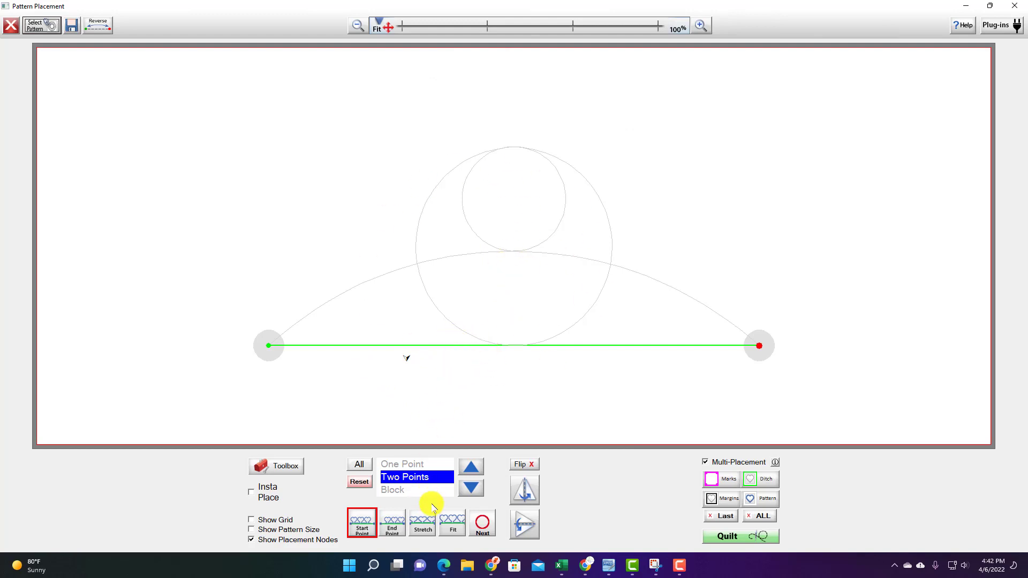
- Using Fit, anchor the pattern's start and end nodes along the lower edge of a small square and capture this first copy
click(451, 523)
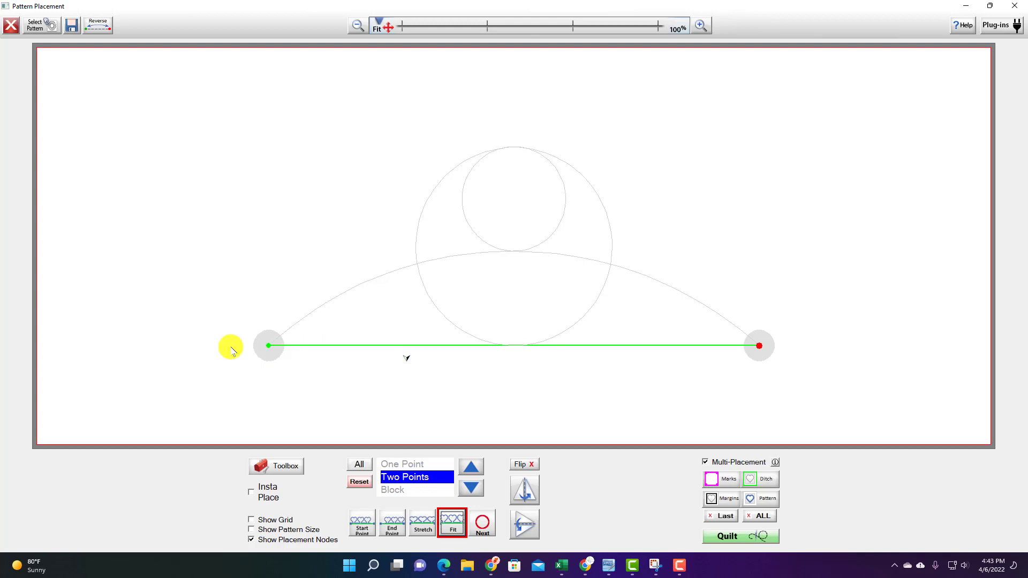
click(407, 360)
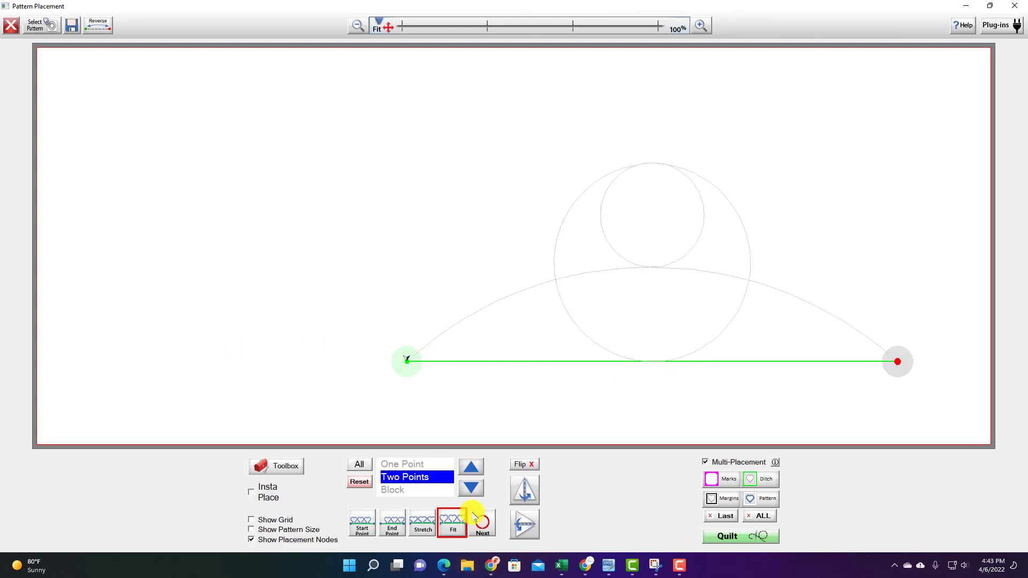
click(506, 363)
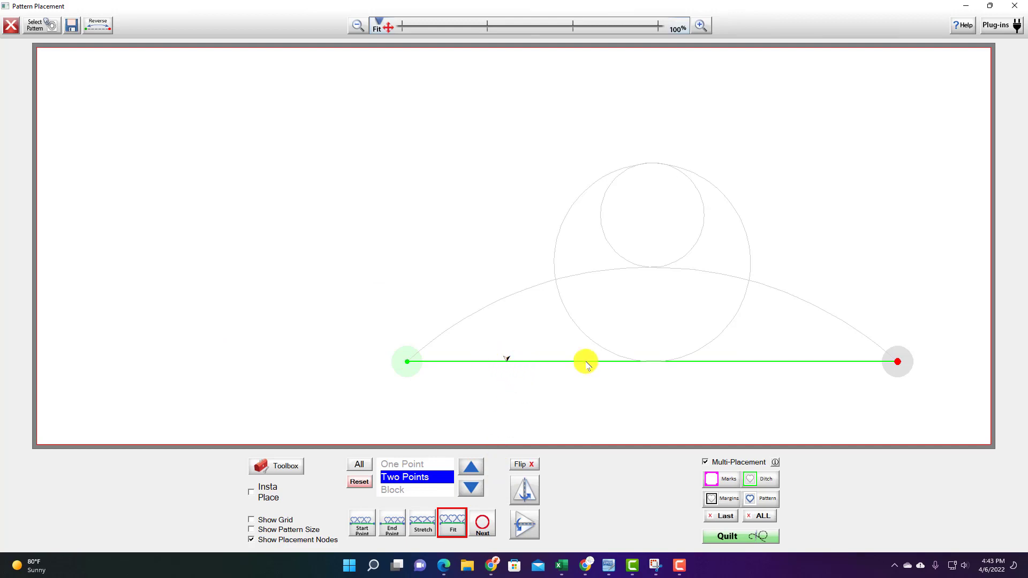
click(901, 375)
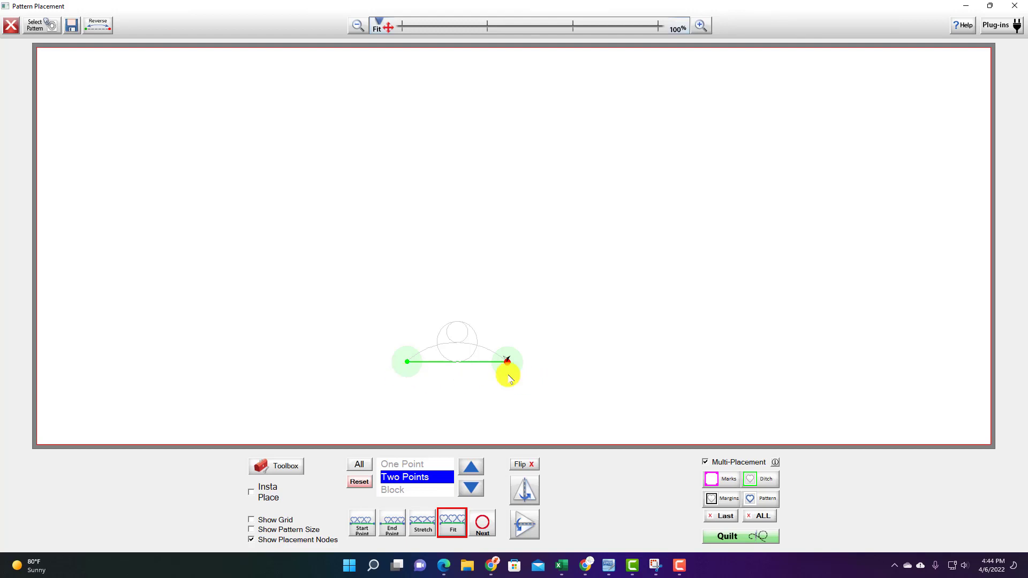
click(482, 525)
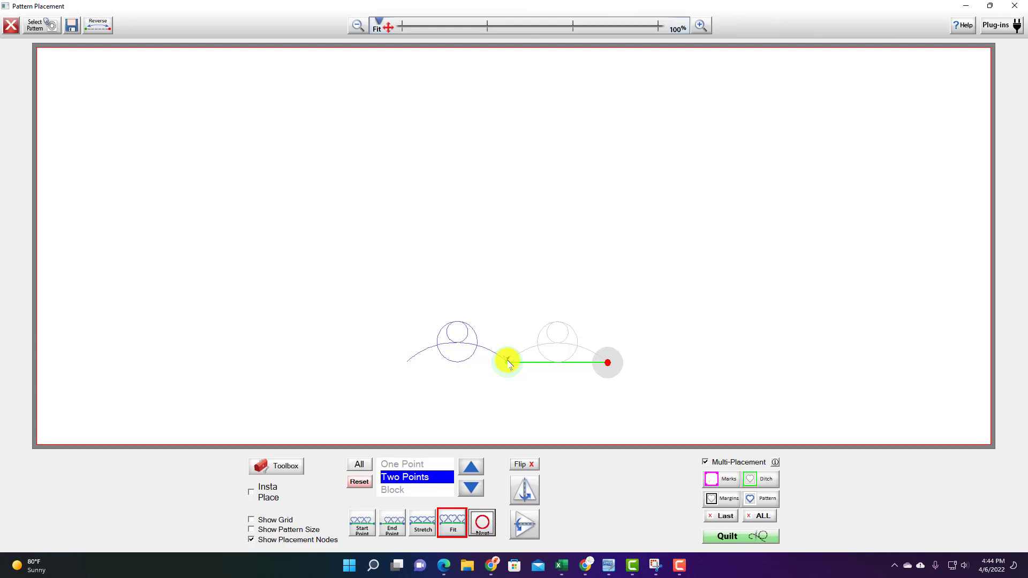
- Anchor the second copy's end node straight above the first copy's end point and capture it
click(507, 261)
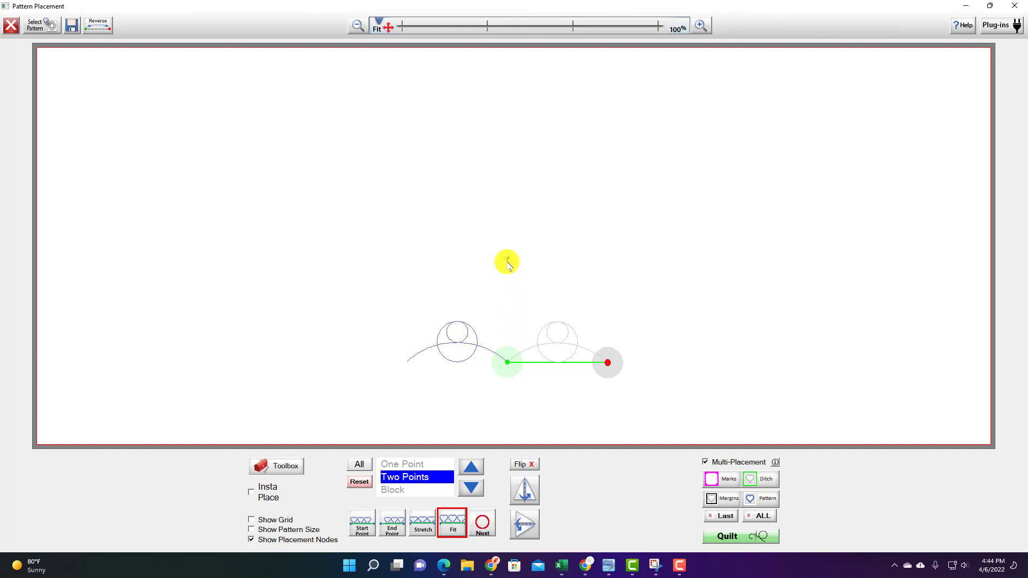
click(609, 370)
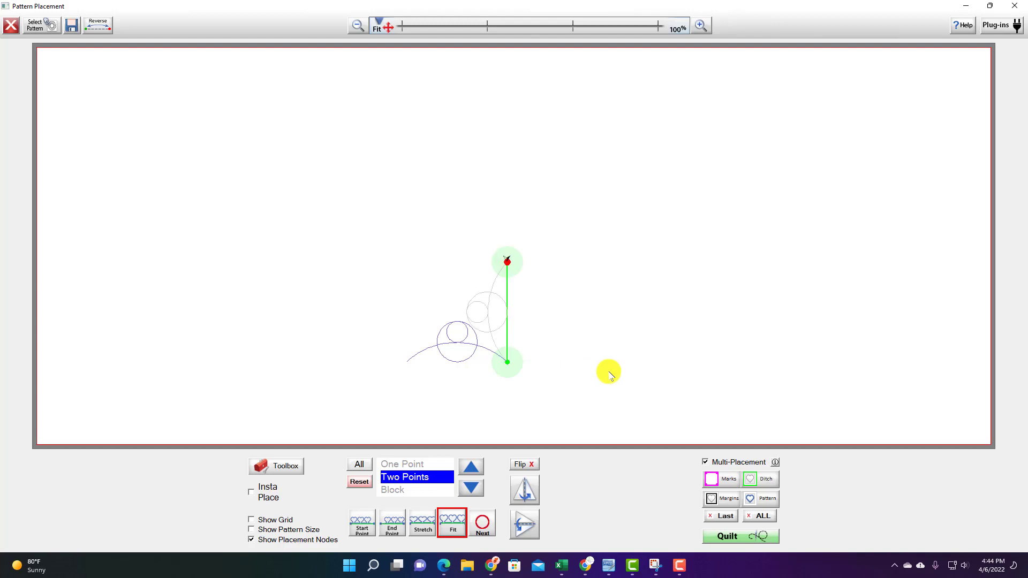
click(481, 526)
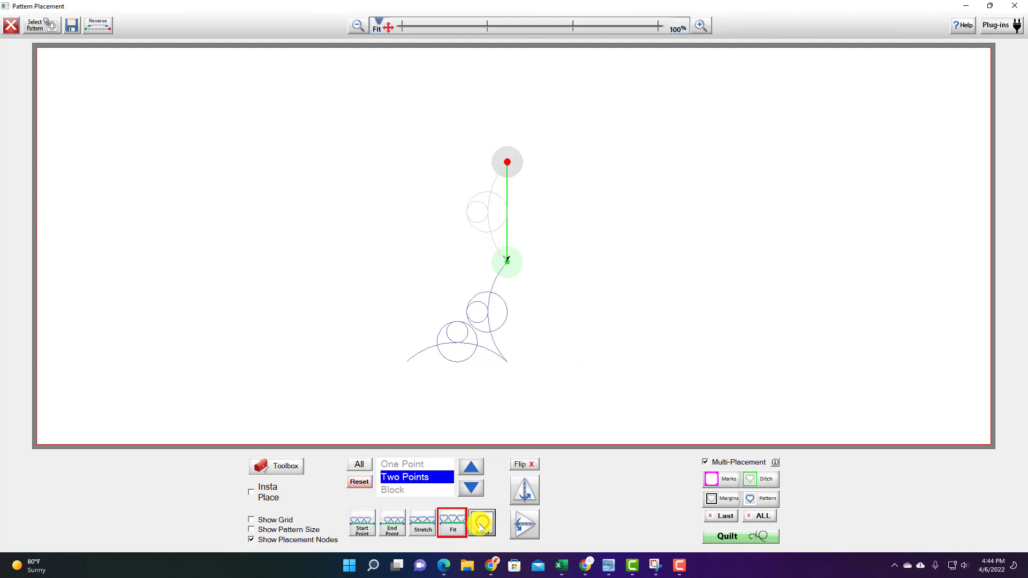
- Anchor the third copy's end node at the square's upper-left corner to form the upper edge, and capture it
click(394, 254)
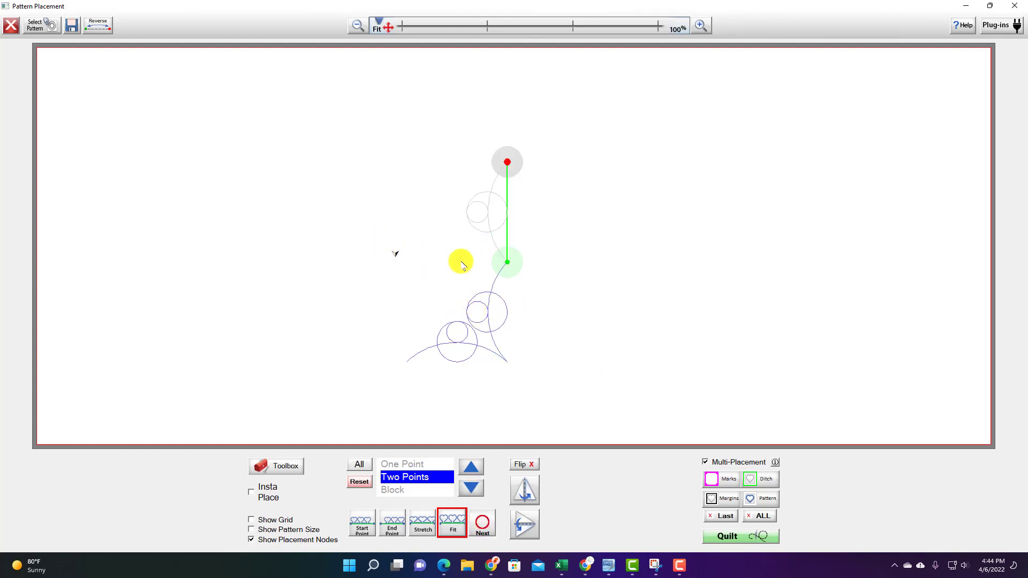
click(512, 164)
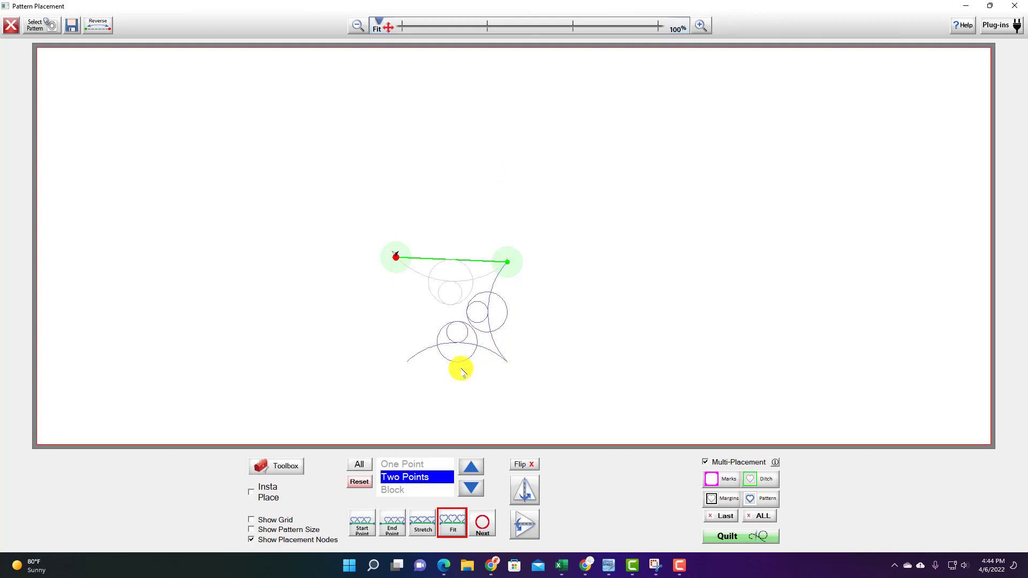
click(483, 524)
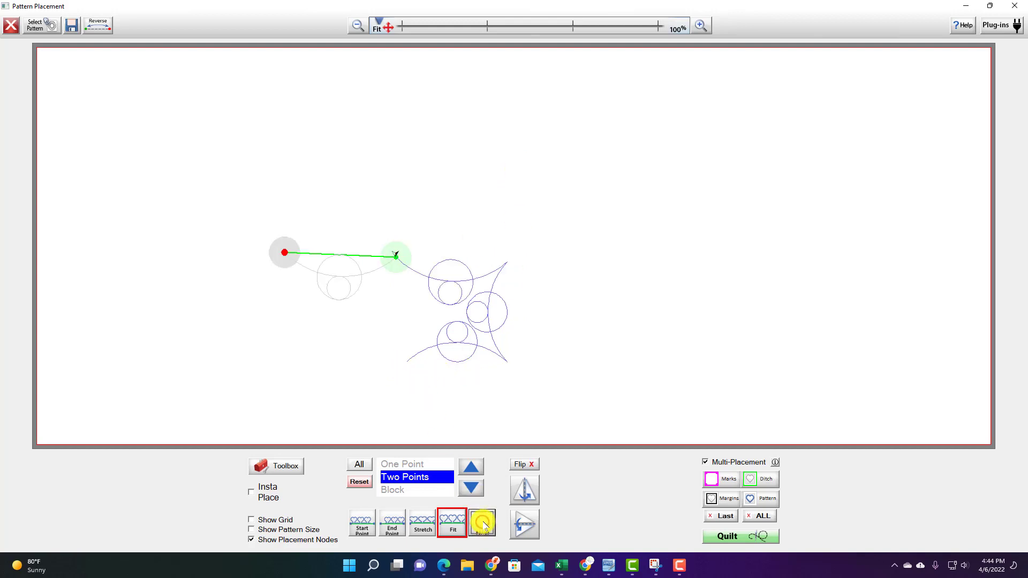
click(407, 361)
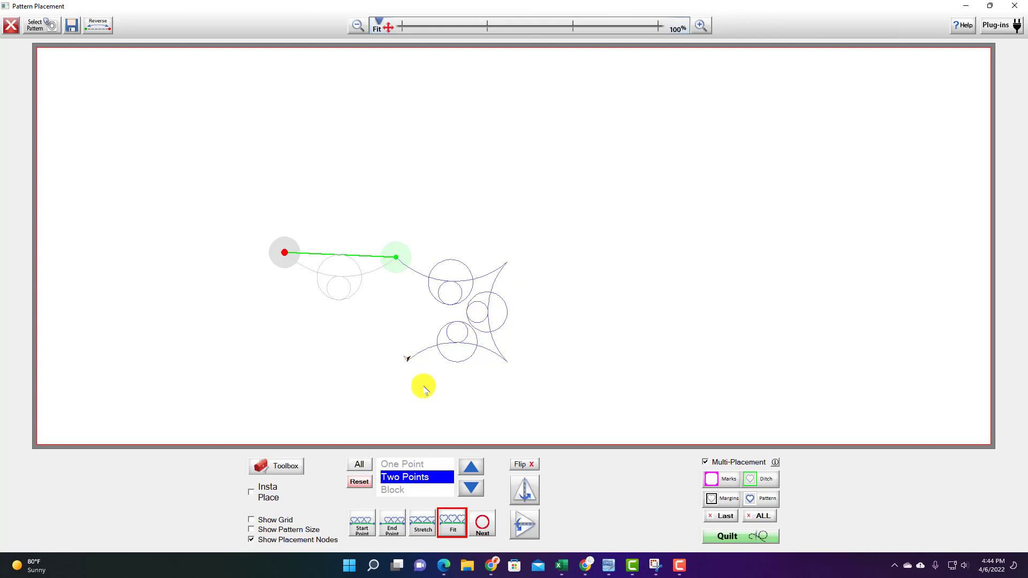
click(486, 530)
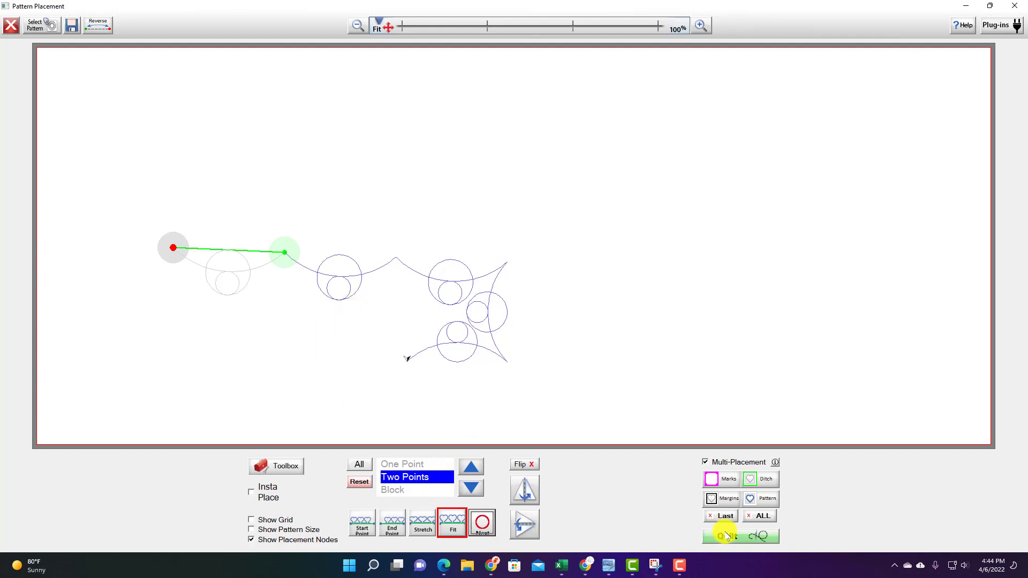
click(724, 515)
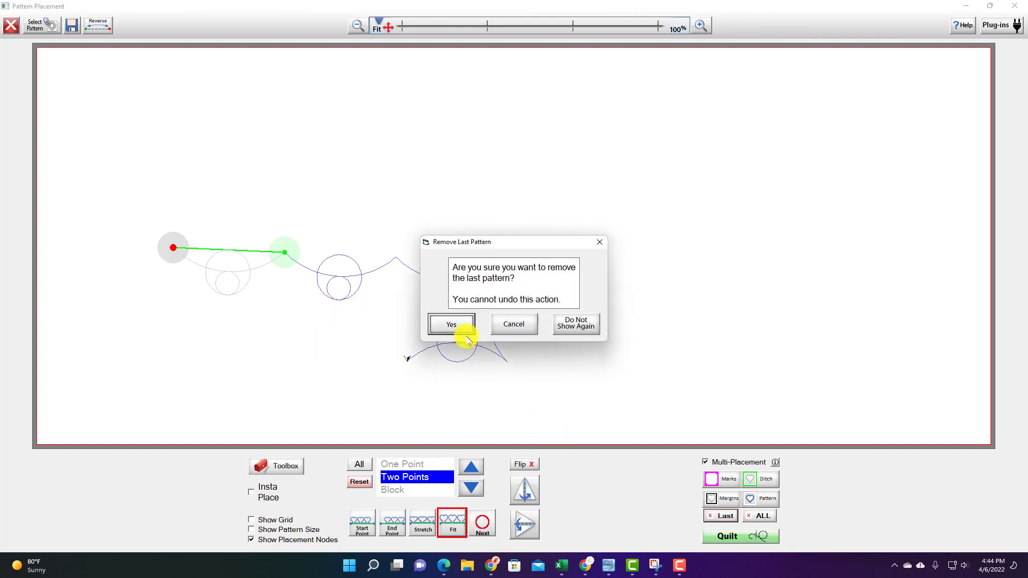
click(461, 320)
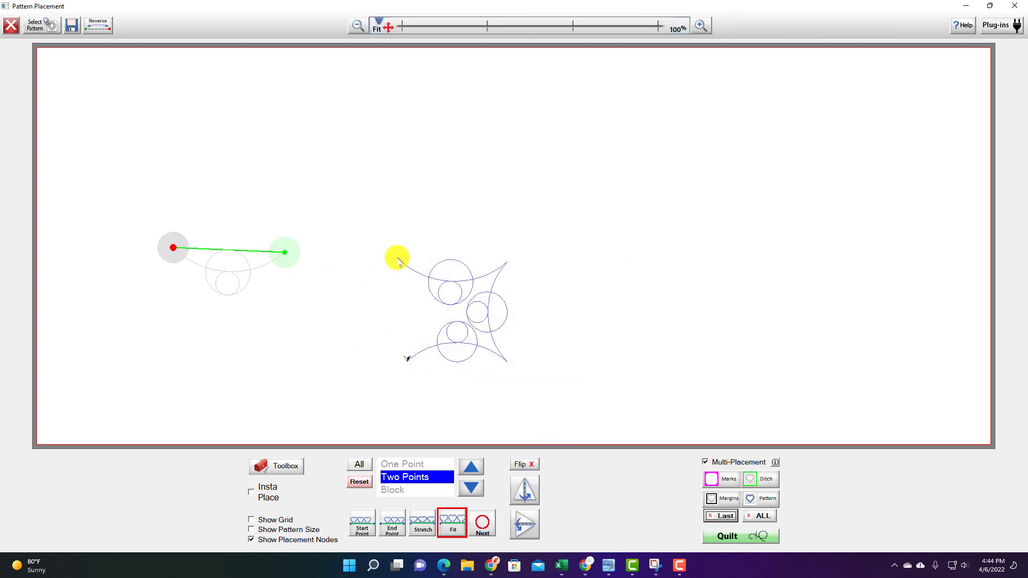
- Place the fourth copy from the end of the third copy down to the first copy's start point, closing the square
drag(284, 252, 397, 256)
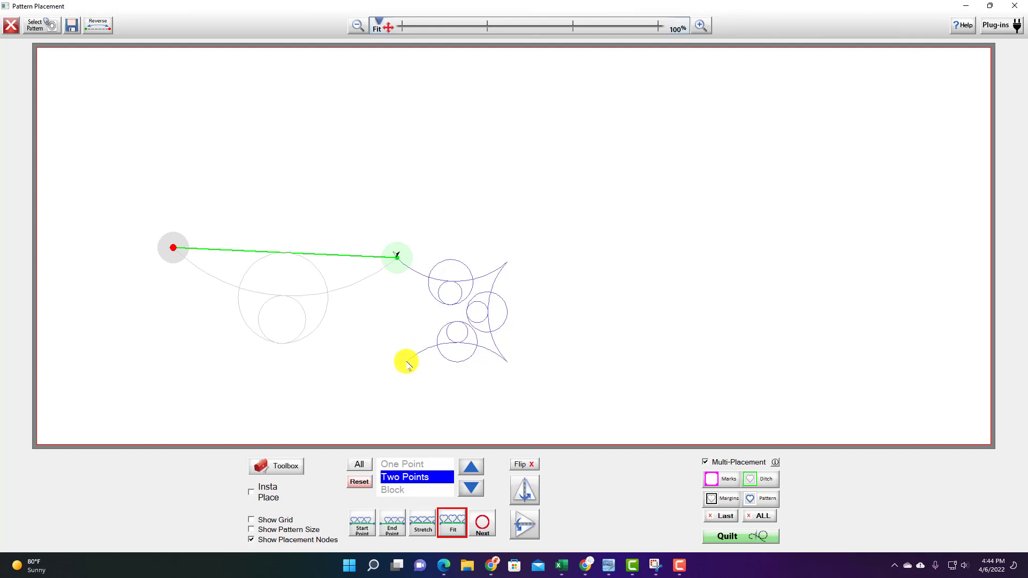
click(181, 258)
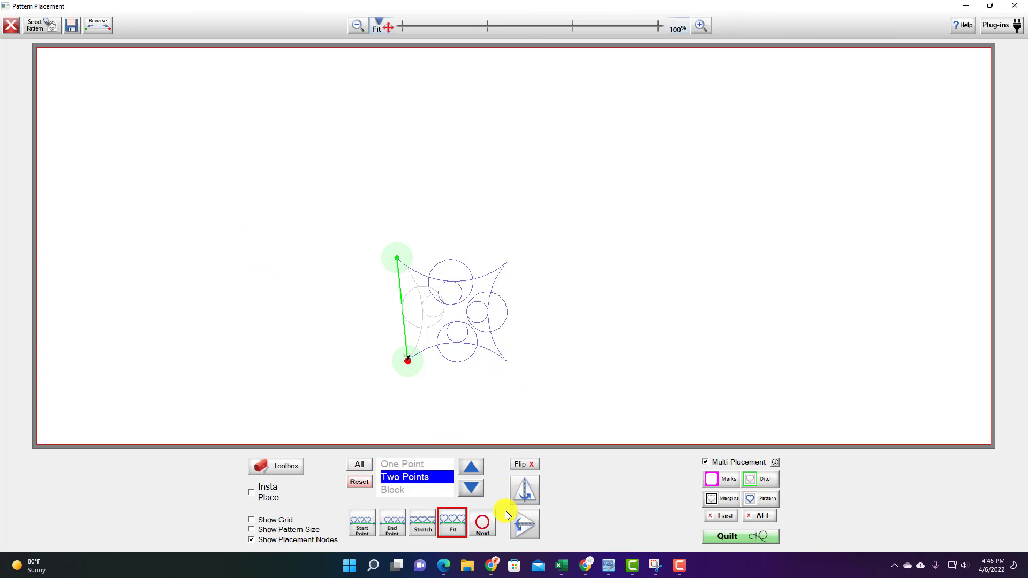
- Clear all the placed patterns and switch the placement type to Block
click(760, 515)
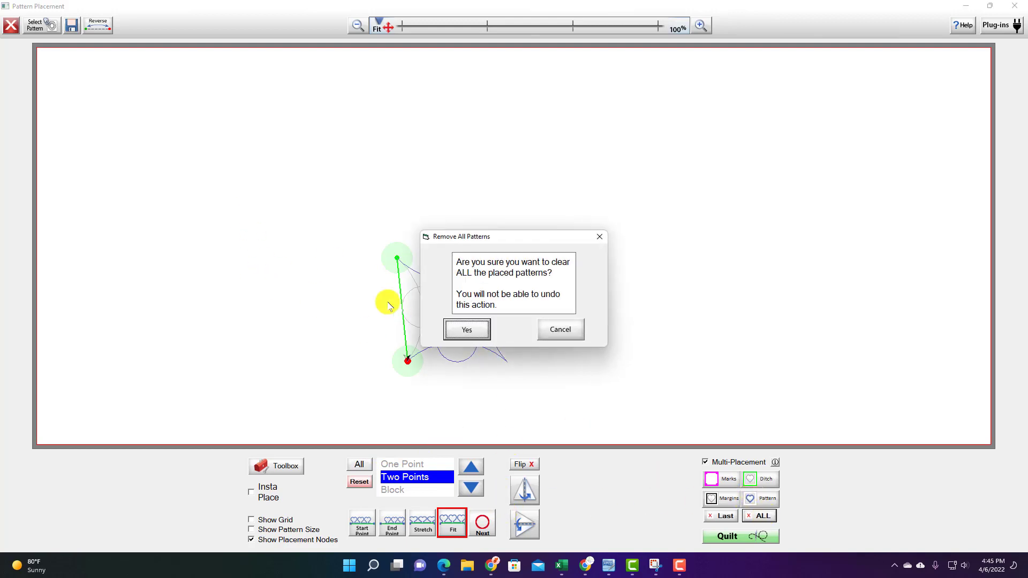
click(476, 332)
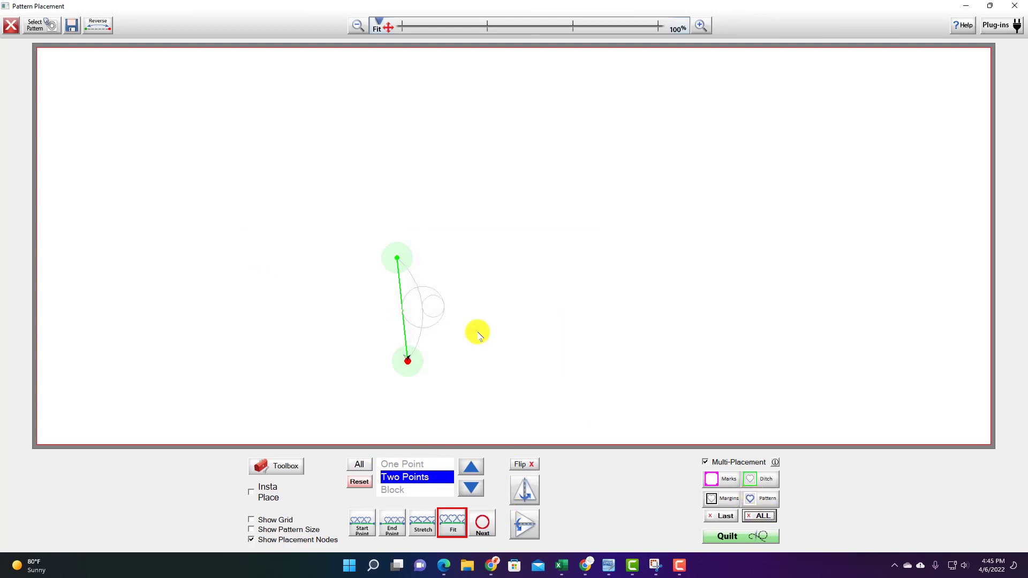
click(396, 490)
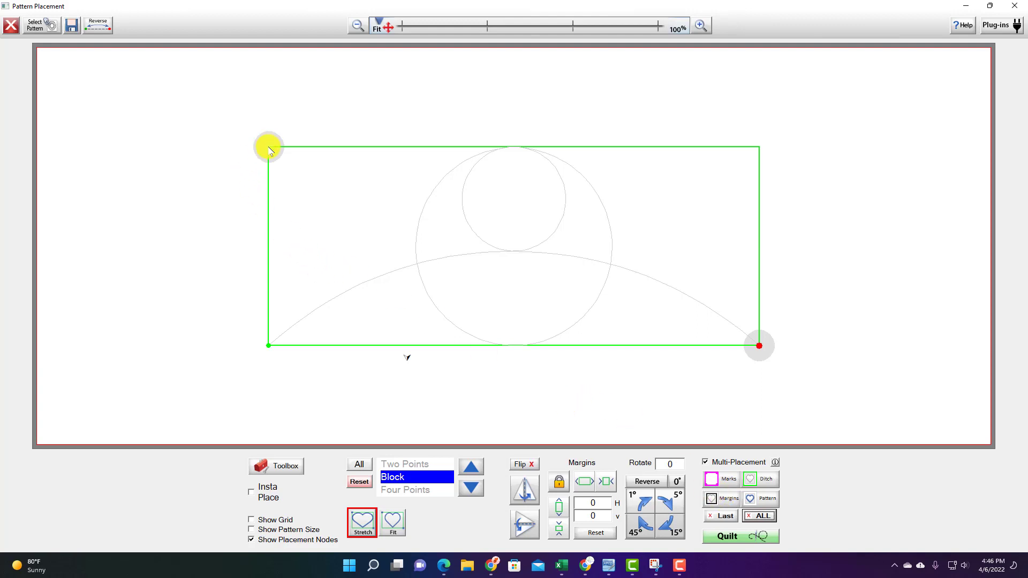
- Anchor the block's upper-left and lower-right corners at new machine positions with Stretch, making a slightly smaller rectangle around the pattern
click(297, 168)
click(297, 168)
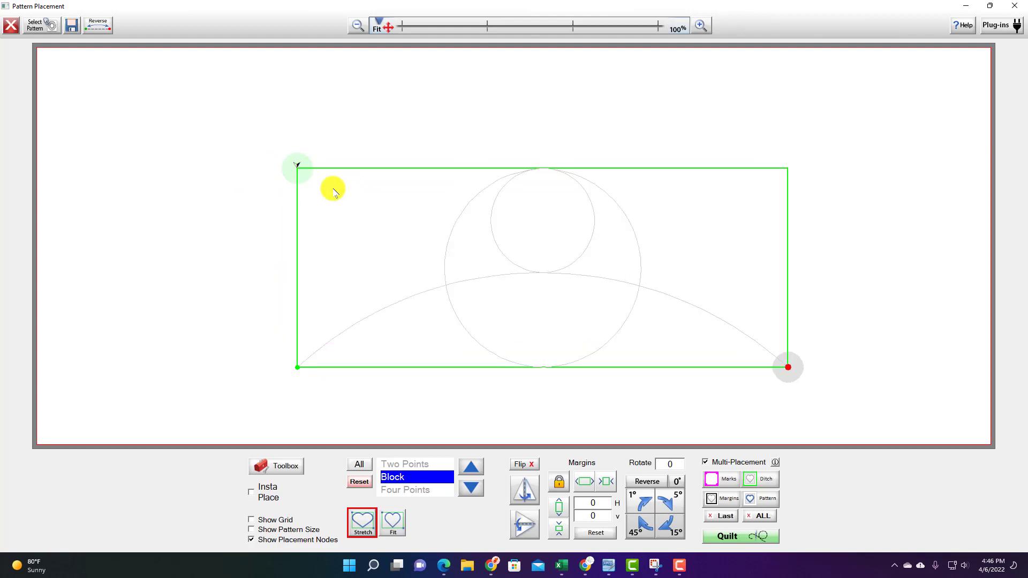
click(721, 351)
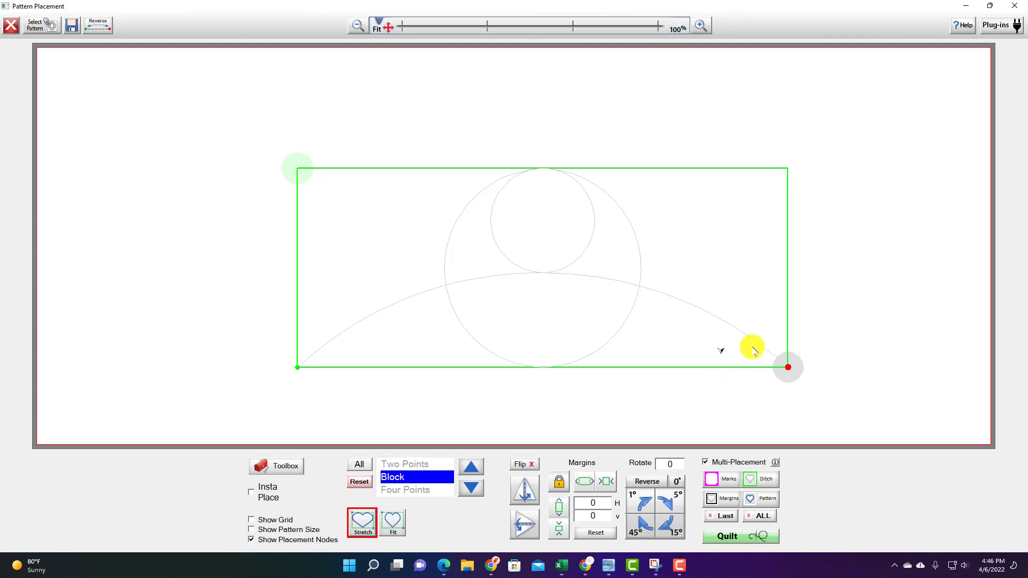
click(786, 374)
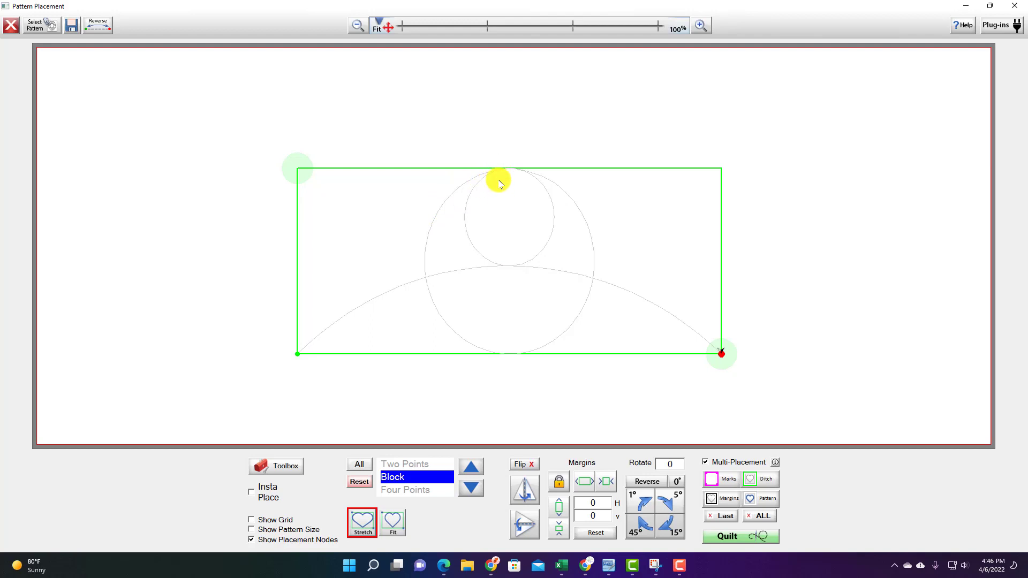
- Set the block's horizontal and vertical margins to 0.5
click(593, 504)
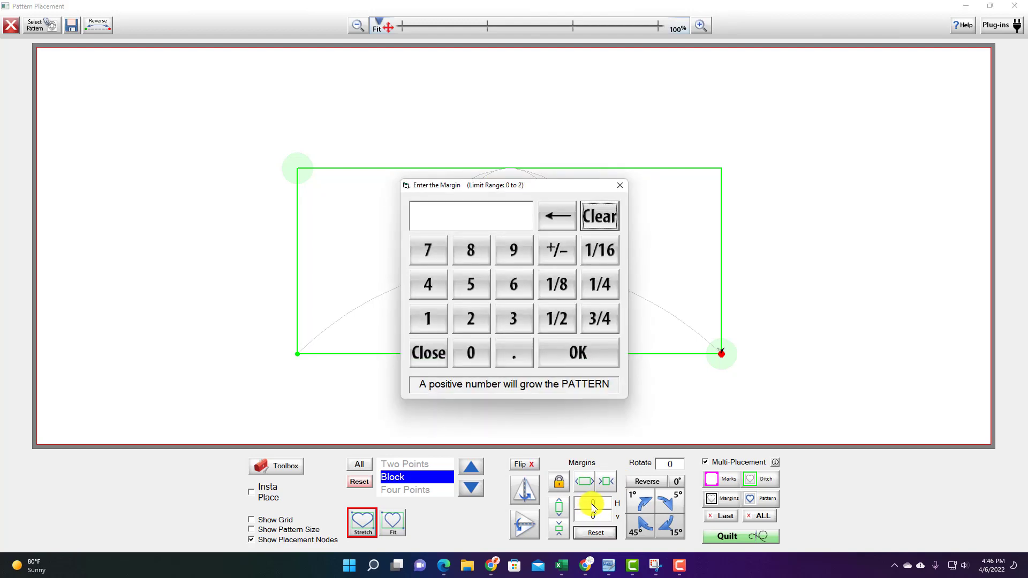
click(556, 318)
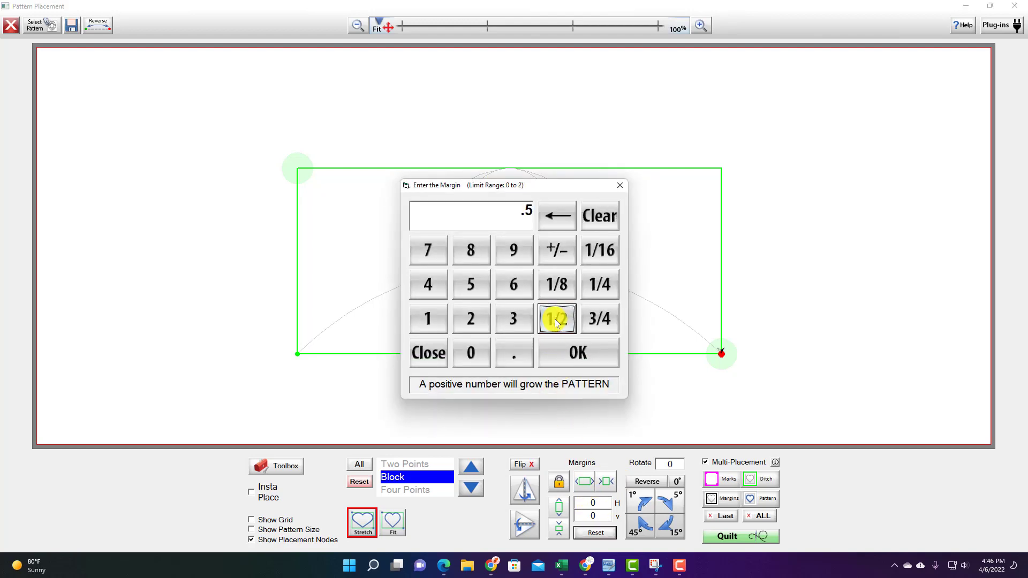
click(575, 351)
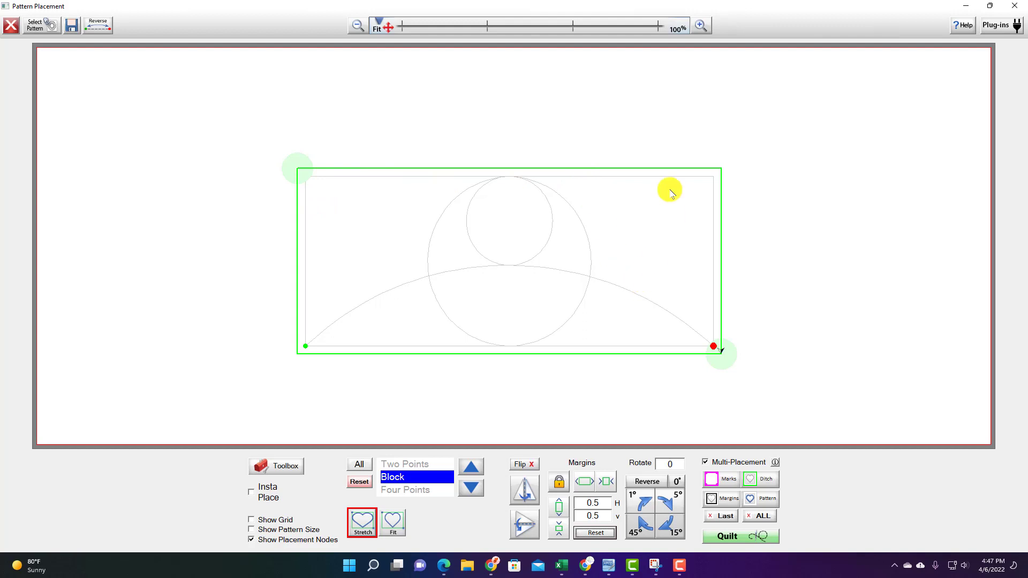
- Add the block's ditch line, margin line and pattern to the multi-placement, and decline placing the pattern again
click(767, 481)
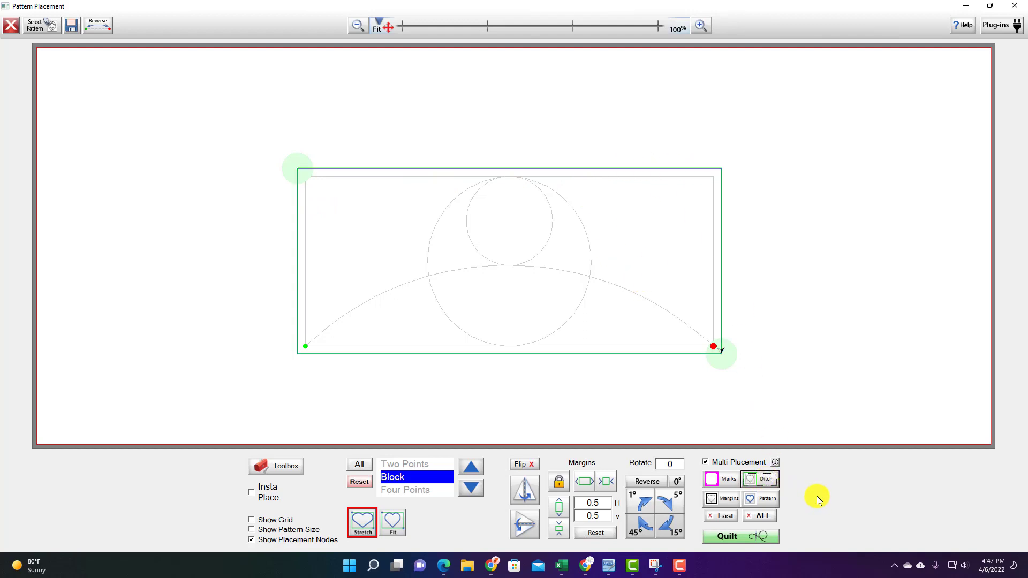
click(726, 499)
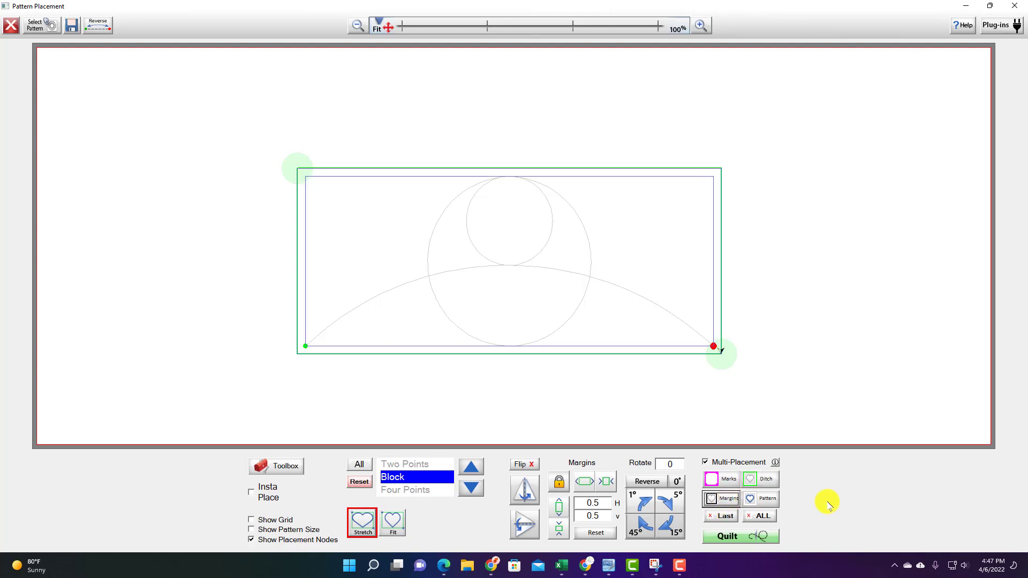
click(767, 498)
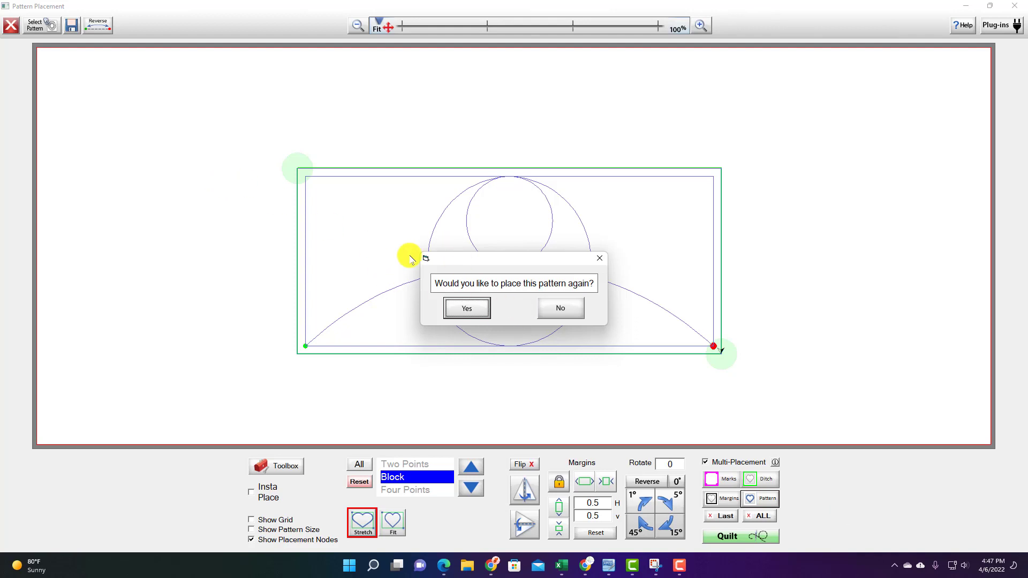
click(554, 309)
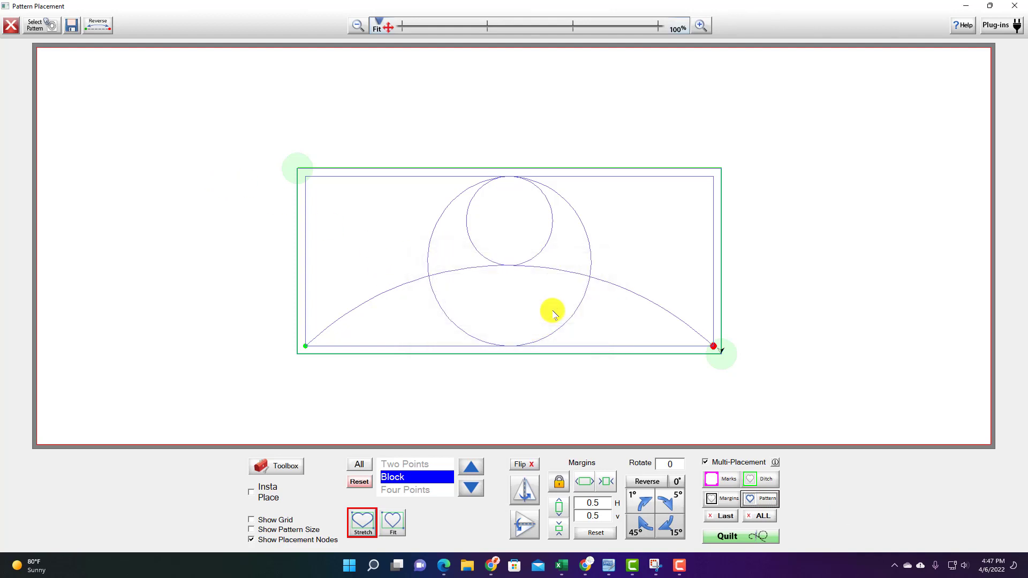
- Send the placement to quilting and optimize it by removing the trim point between the margin rectangle and the pattern
click(729, 537)
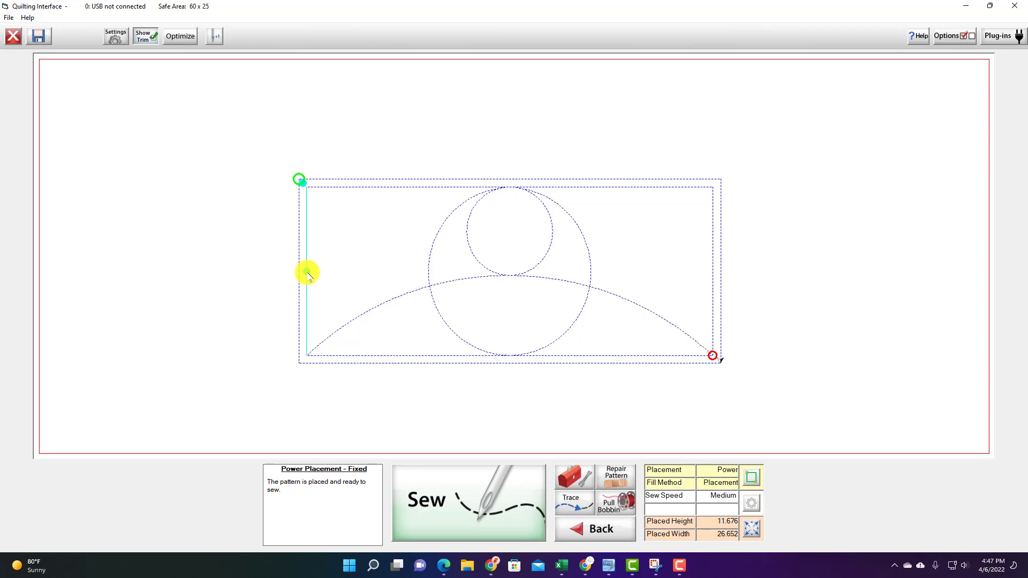
click(180, 36)
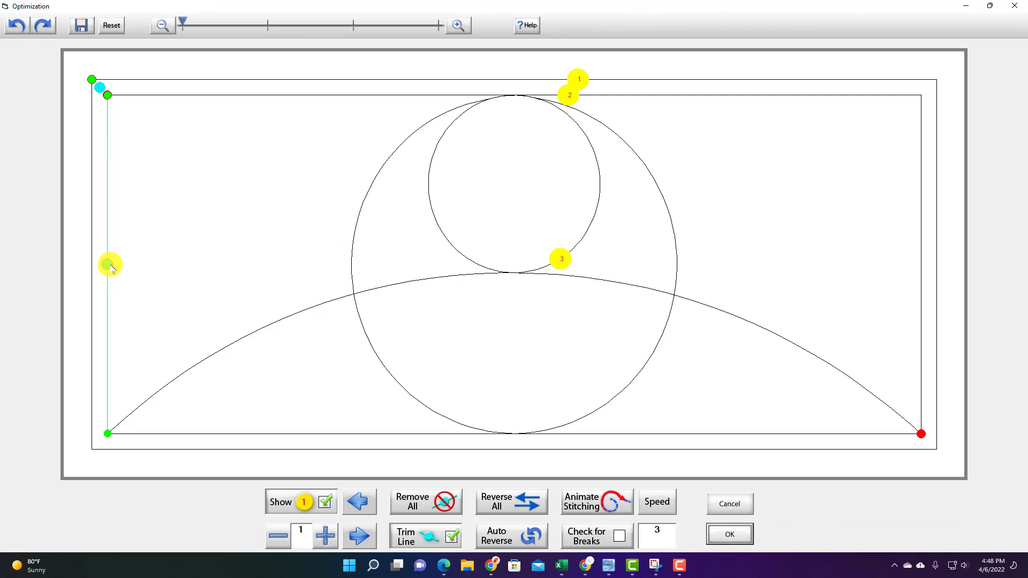
click(109, 265)
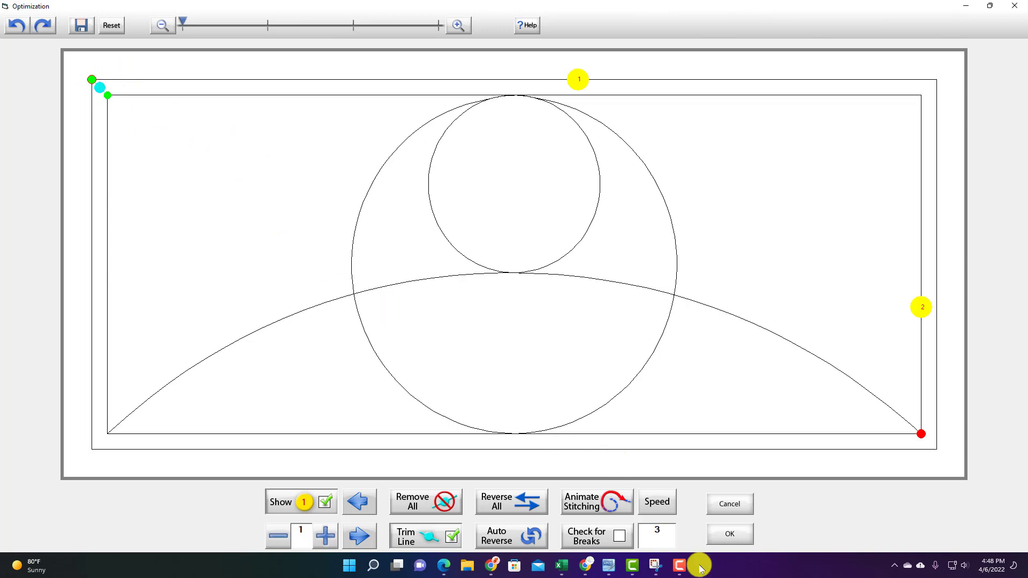
click(728, 535)
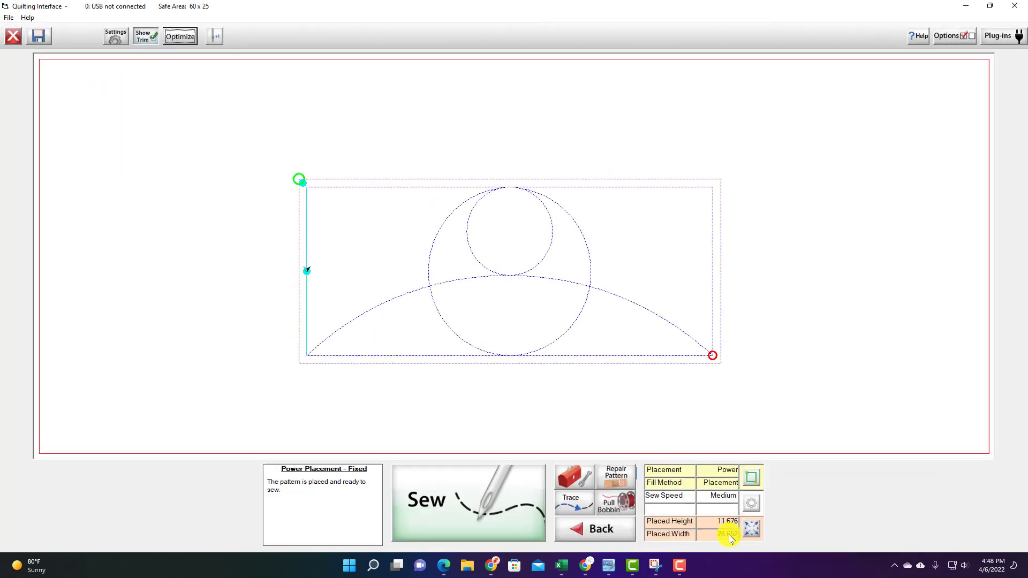
- Sew the outer ditch rectangle, move to the next section, sew the margin and pattern, and return to pattern placement
click(490, 506)
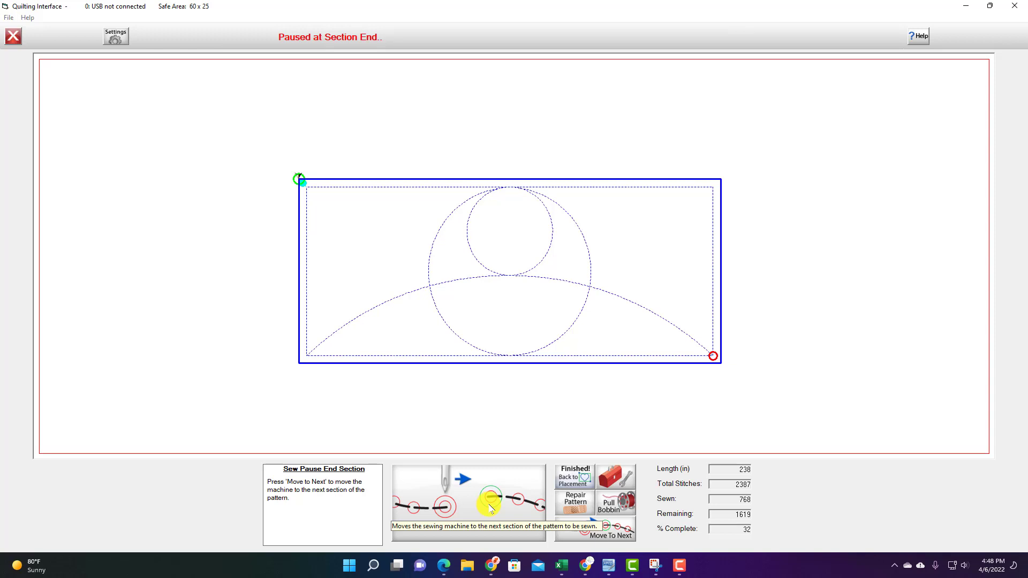
click(491, 507)
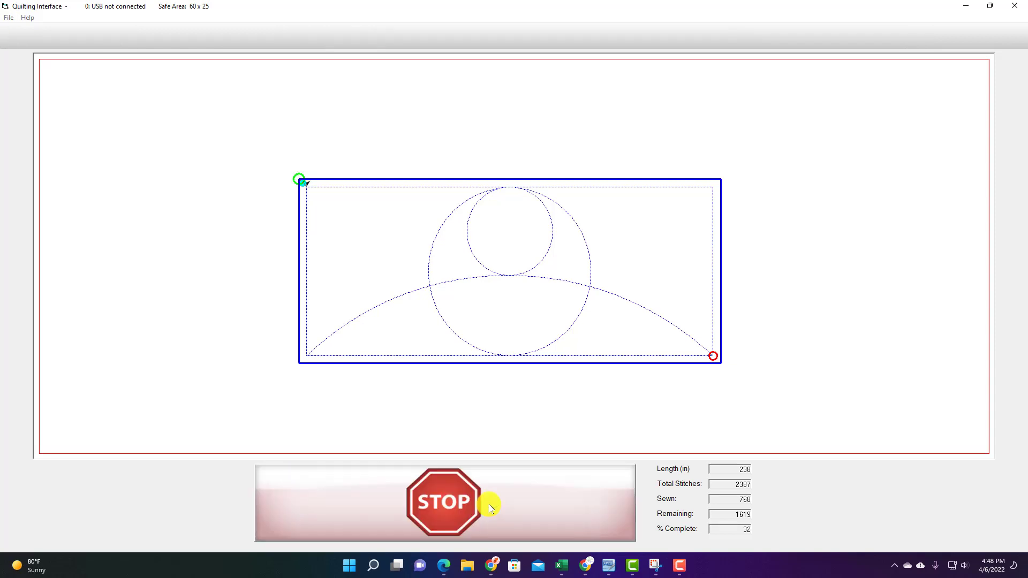
click(490, 508)
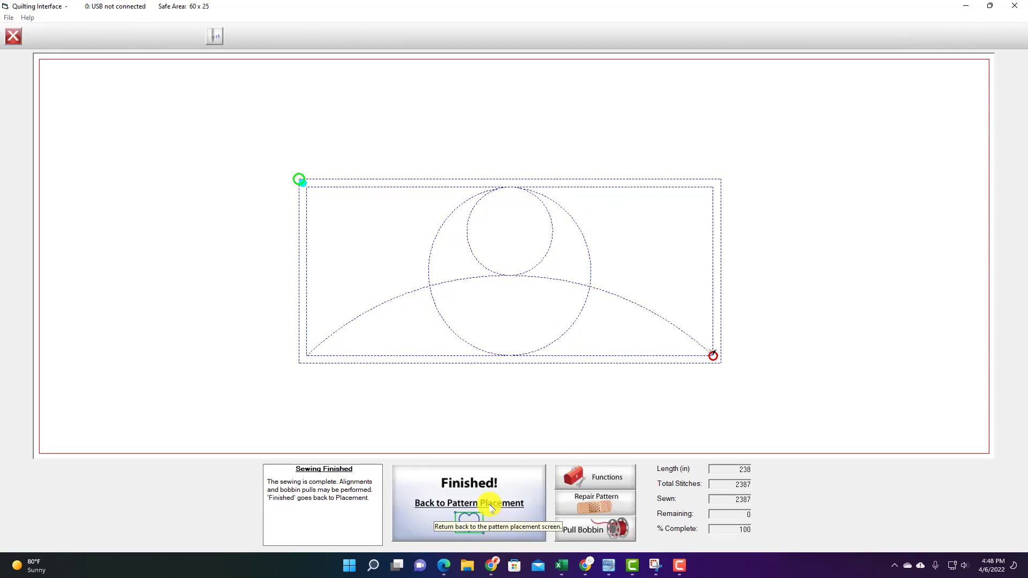
click(518, 503)
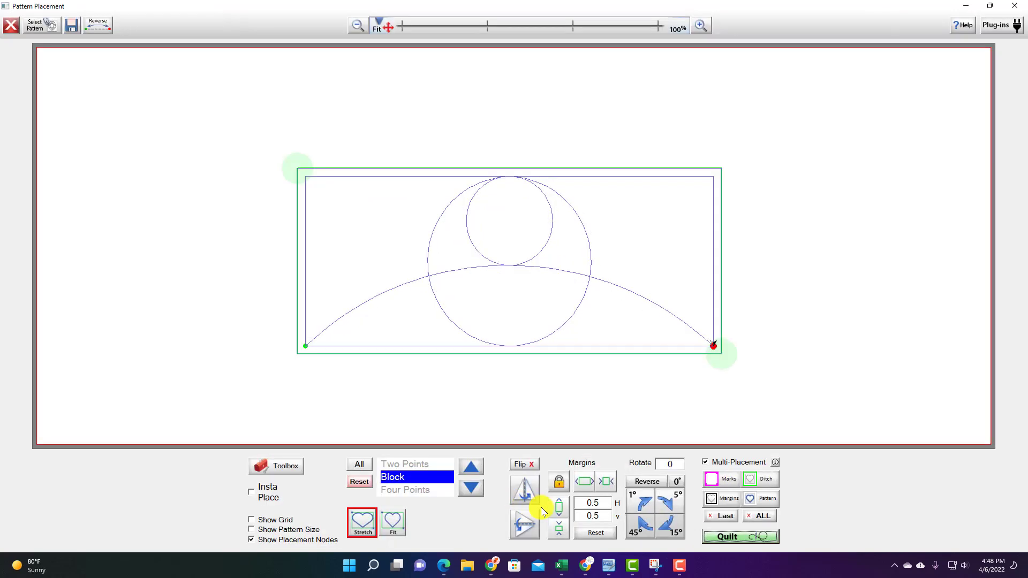